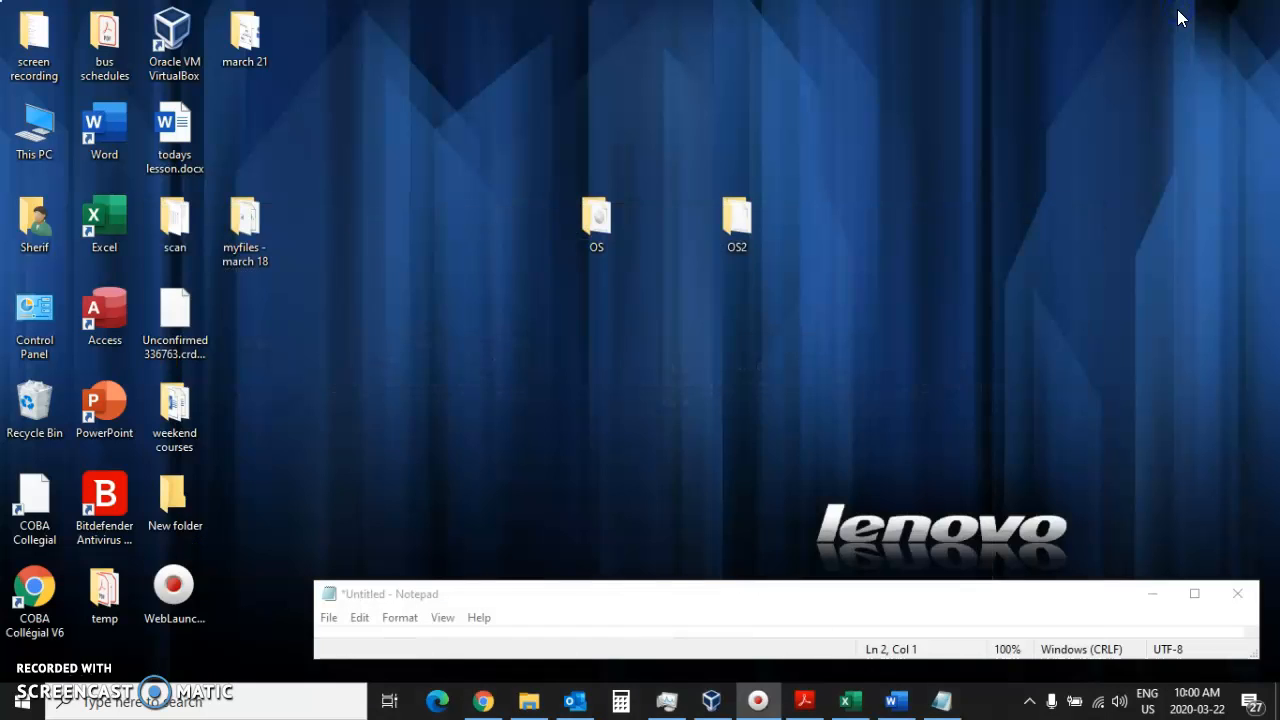
Step: Move the OS folder icon on the desktop so it sits directly above the OS2 folder
left_click_drag(584, 221, 585, 219)
left_click_drag(719, 67, 666, 84)
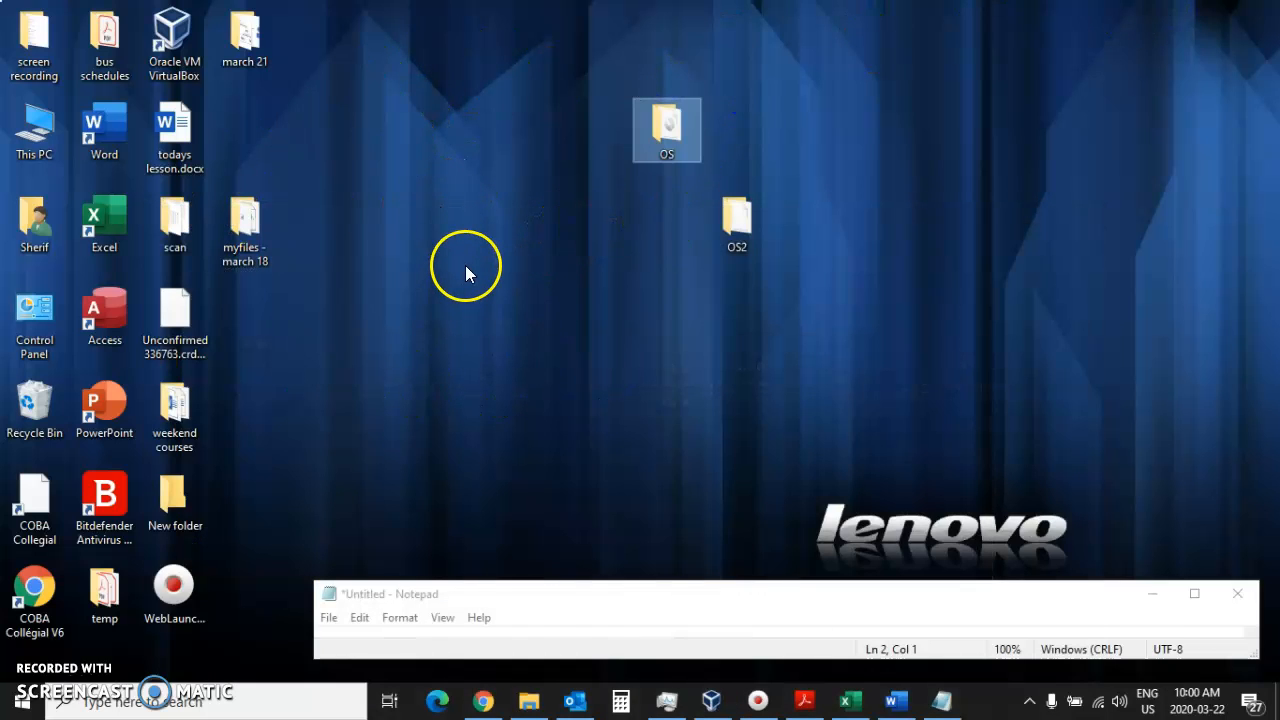
mouse_move(653, 156)
left_mouse_down()
mouse_move(823, 143)
mouse_move(673, 144)
left_mouse_up()
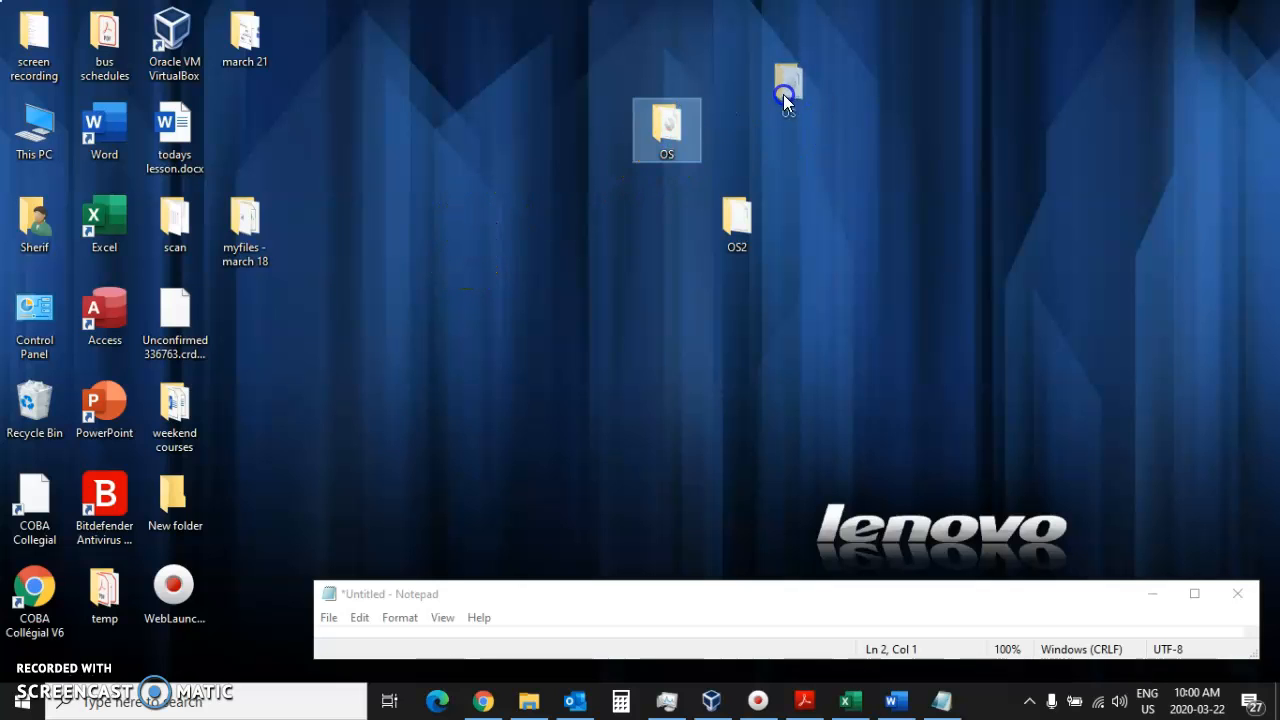
left_click_drag(783, 94, 740, 125)
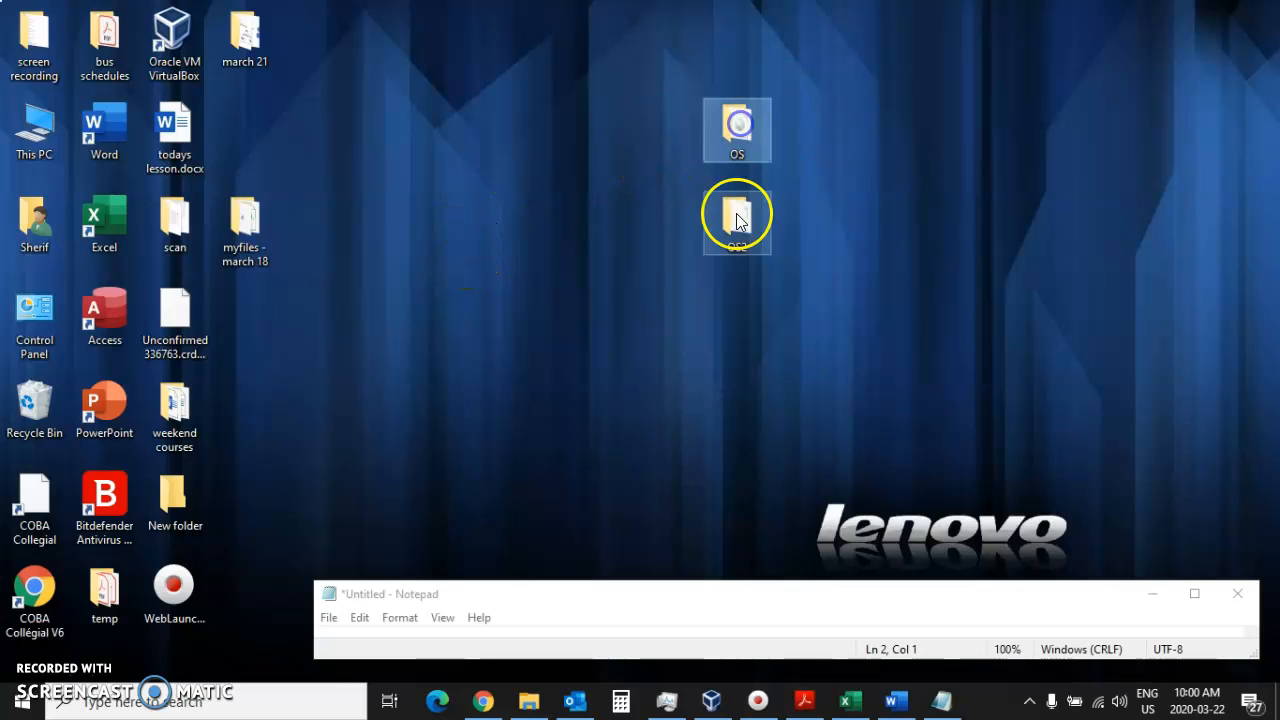
Step: Create a new folder on the desktop and name it "Linux Fedora"
right_click(469, 157)
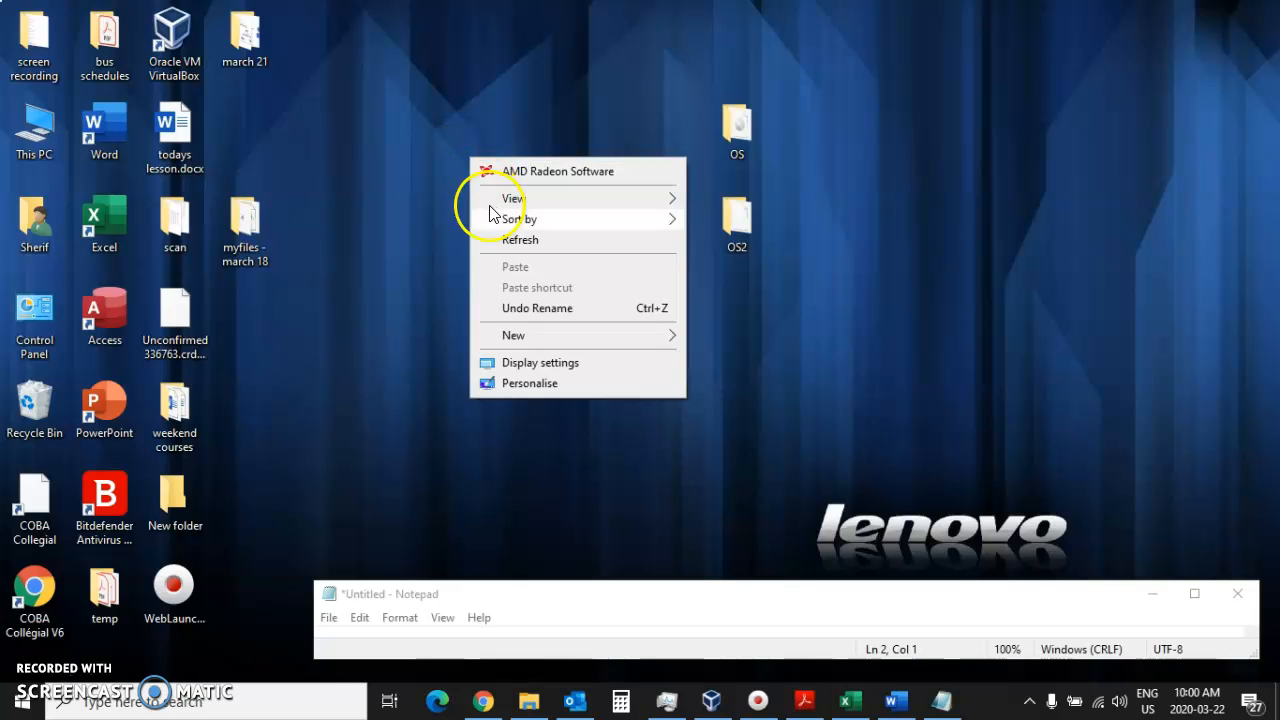
mouse_move(559, 340)
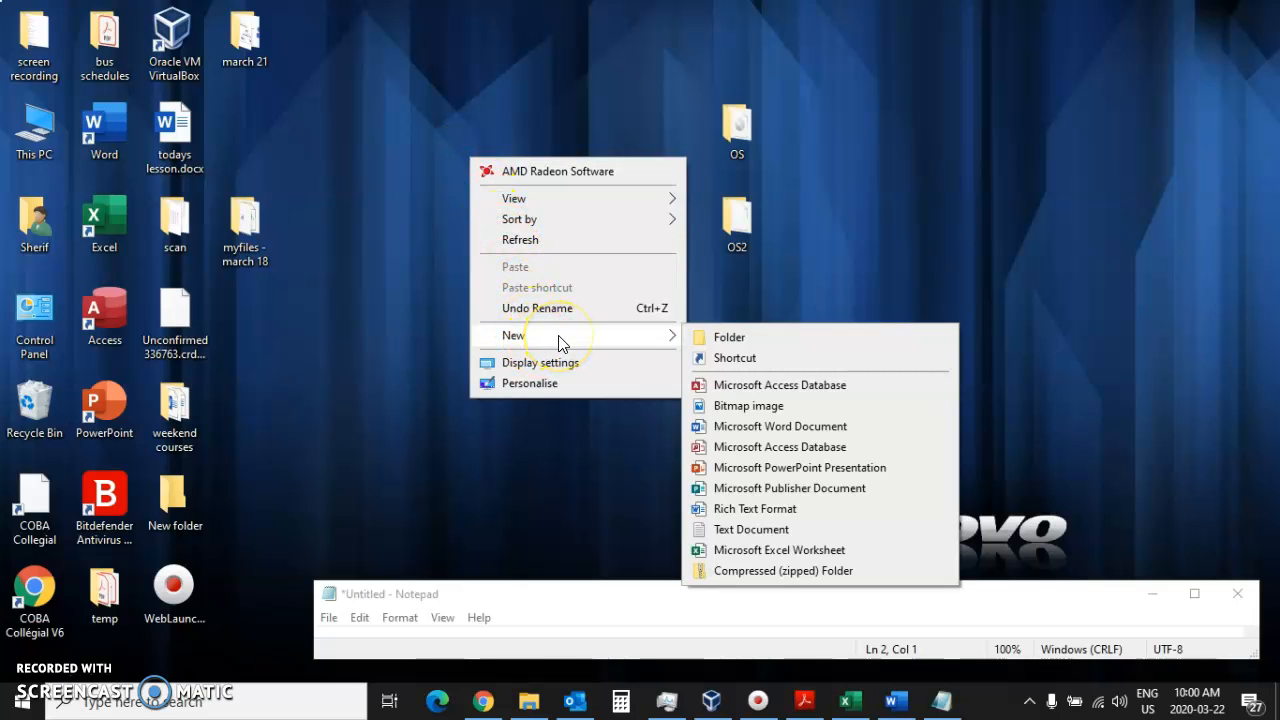
left_click(725, 337)
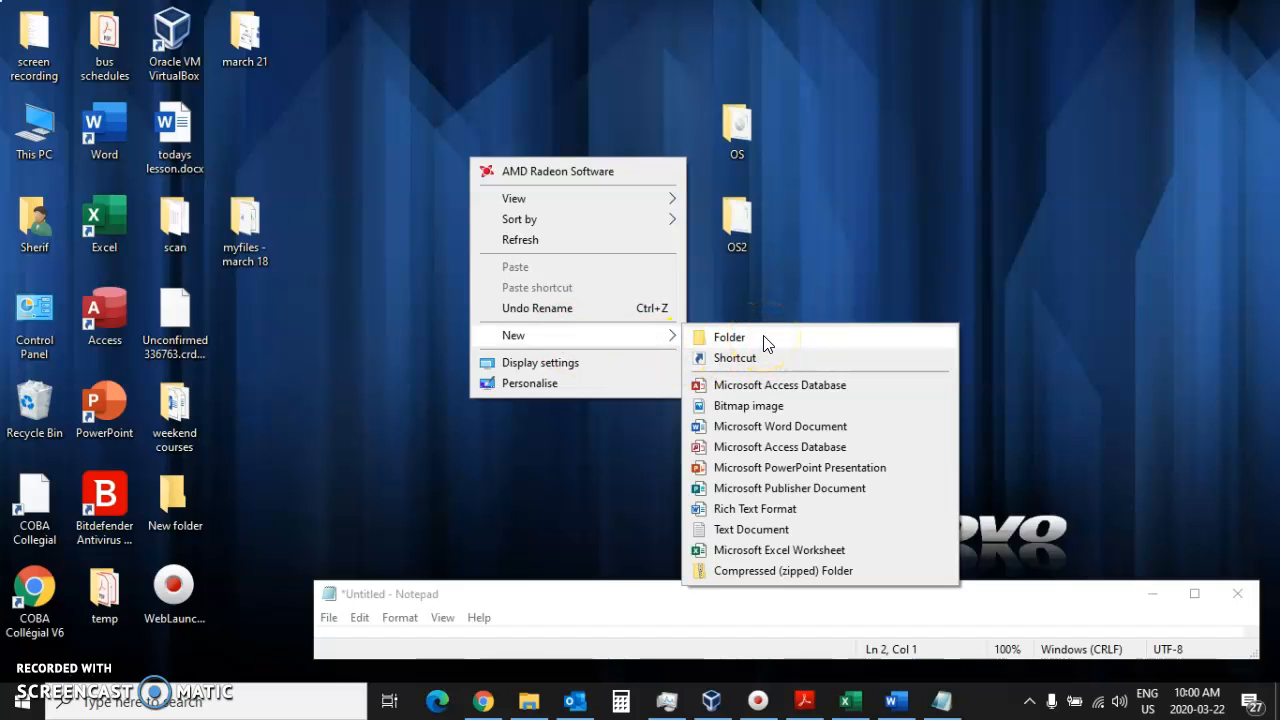
left_click(763, 337)
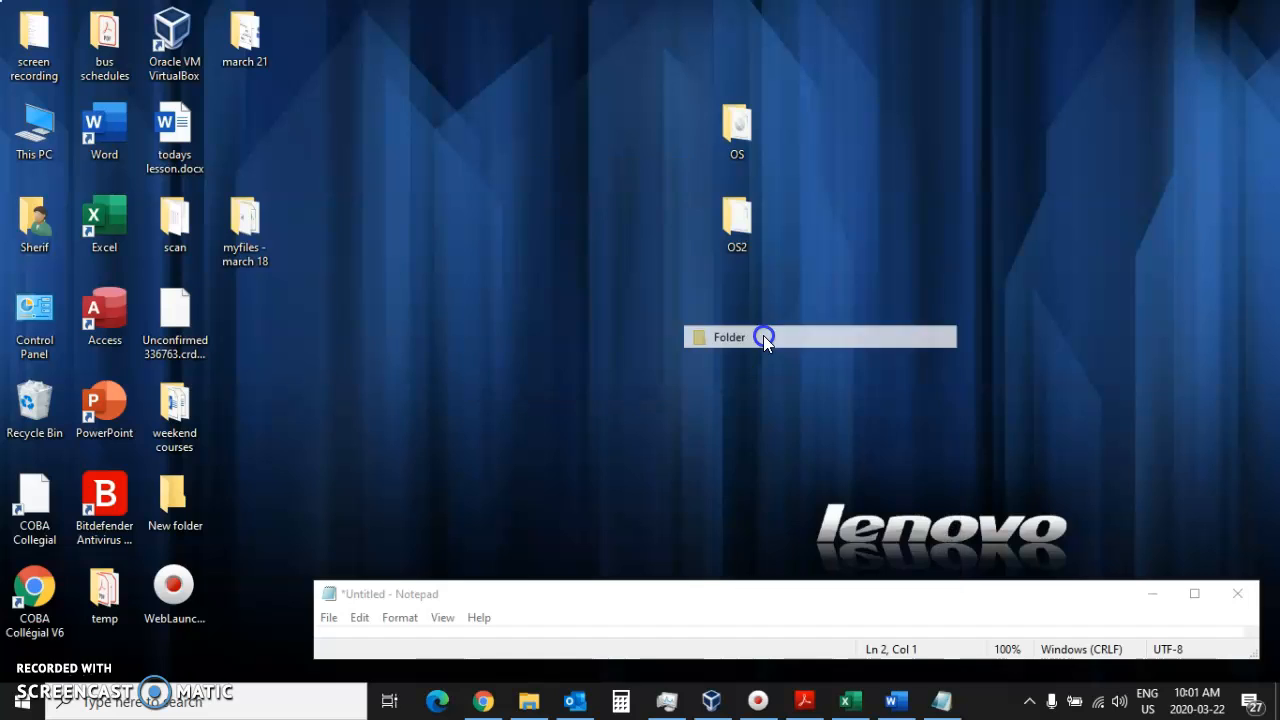
type("o")
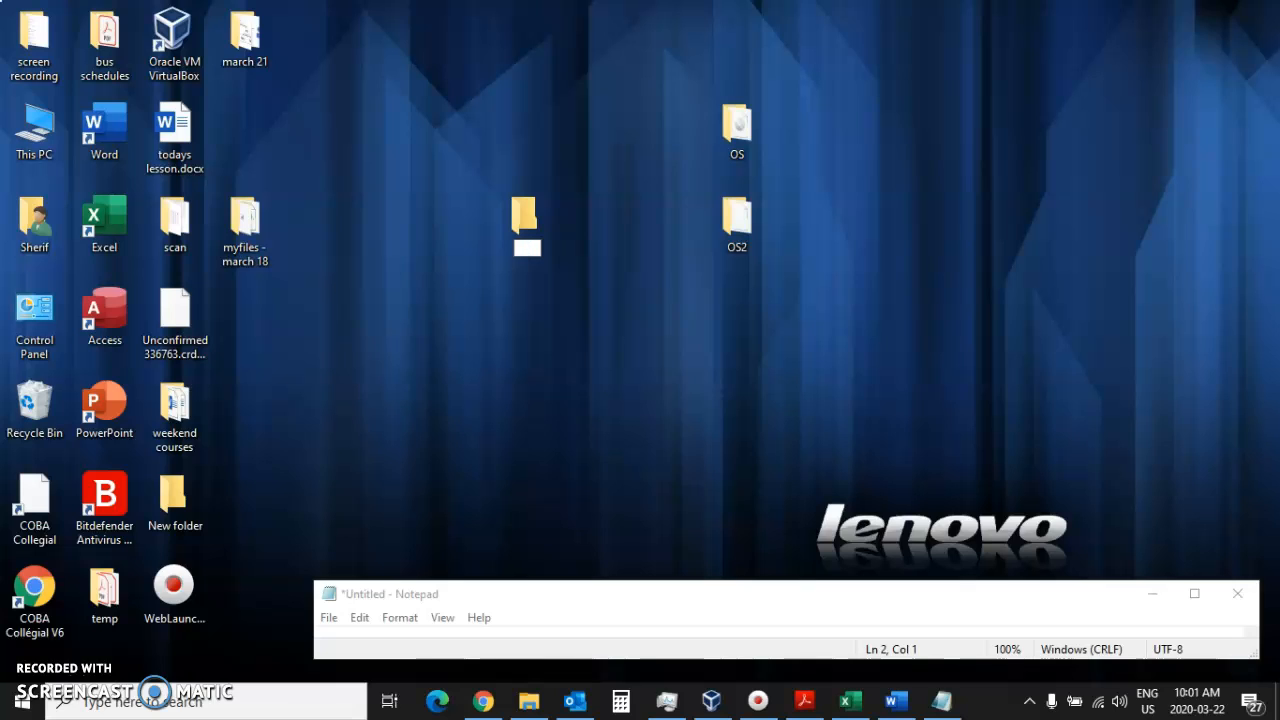
type("inux Fedora")
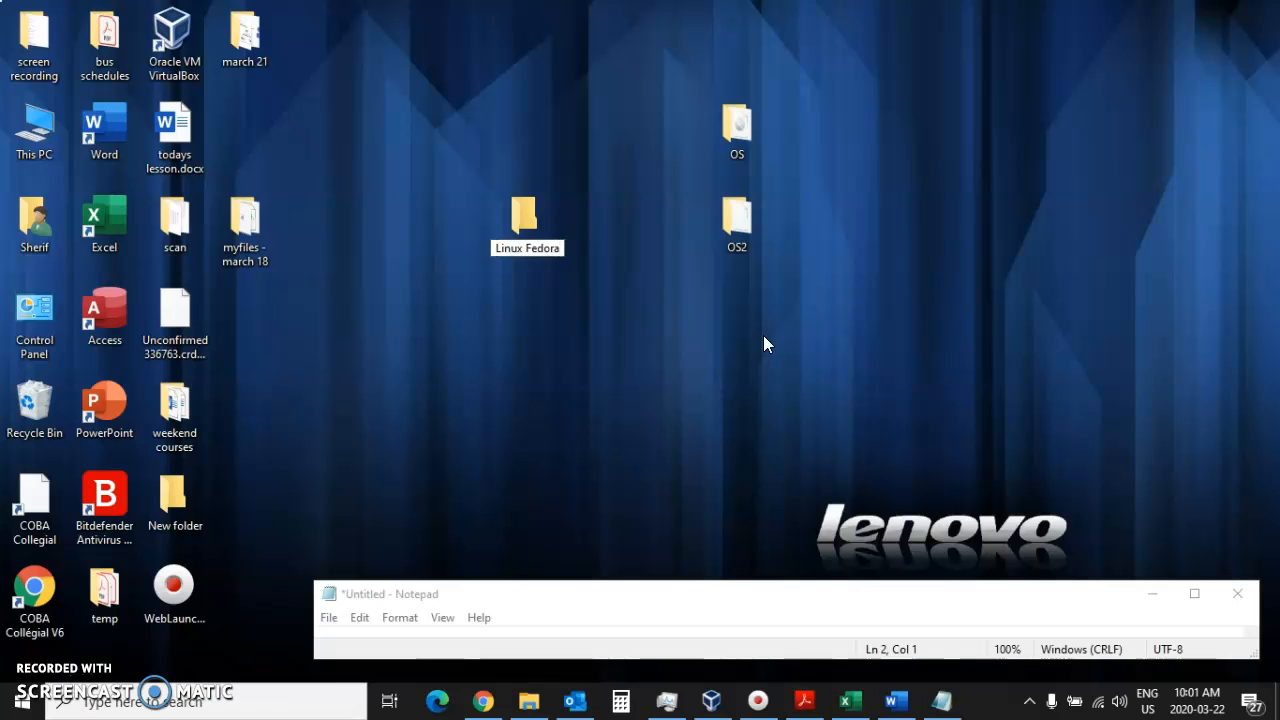
key("Return")
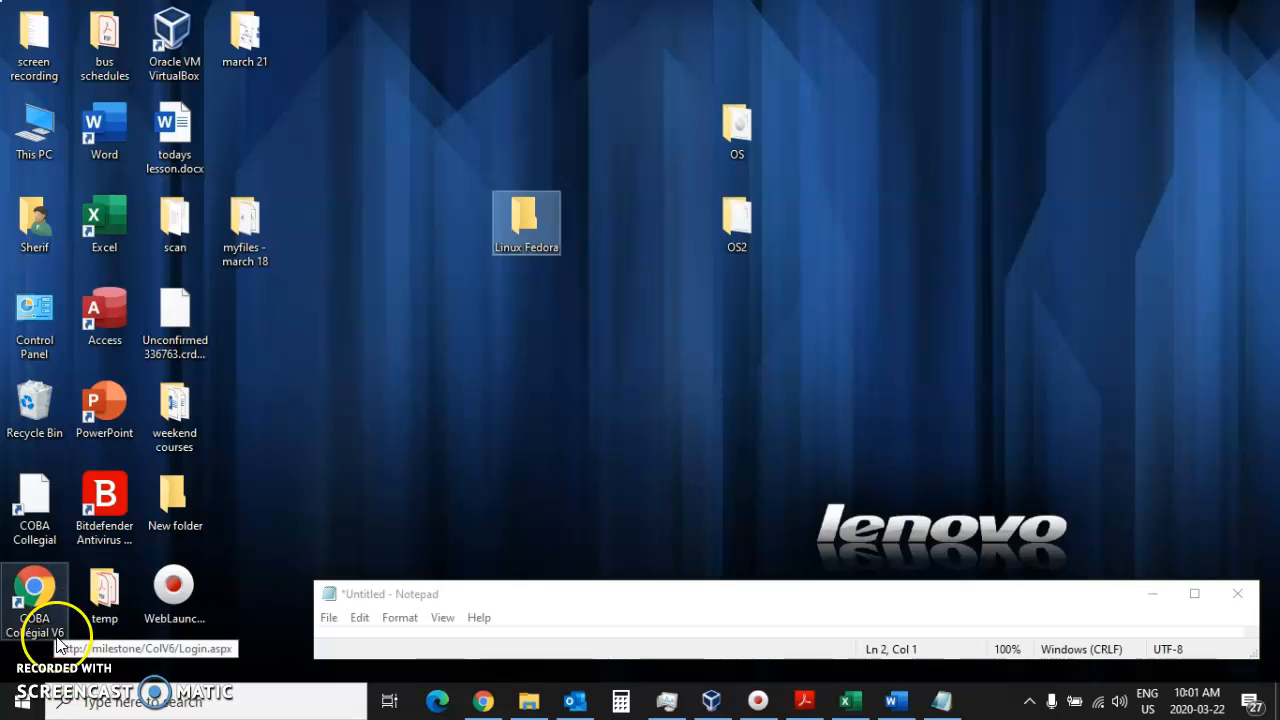
left_click(4, 710)
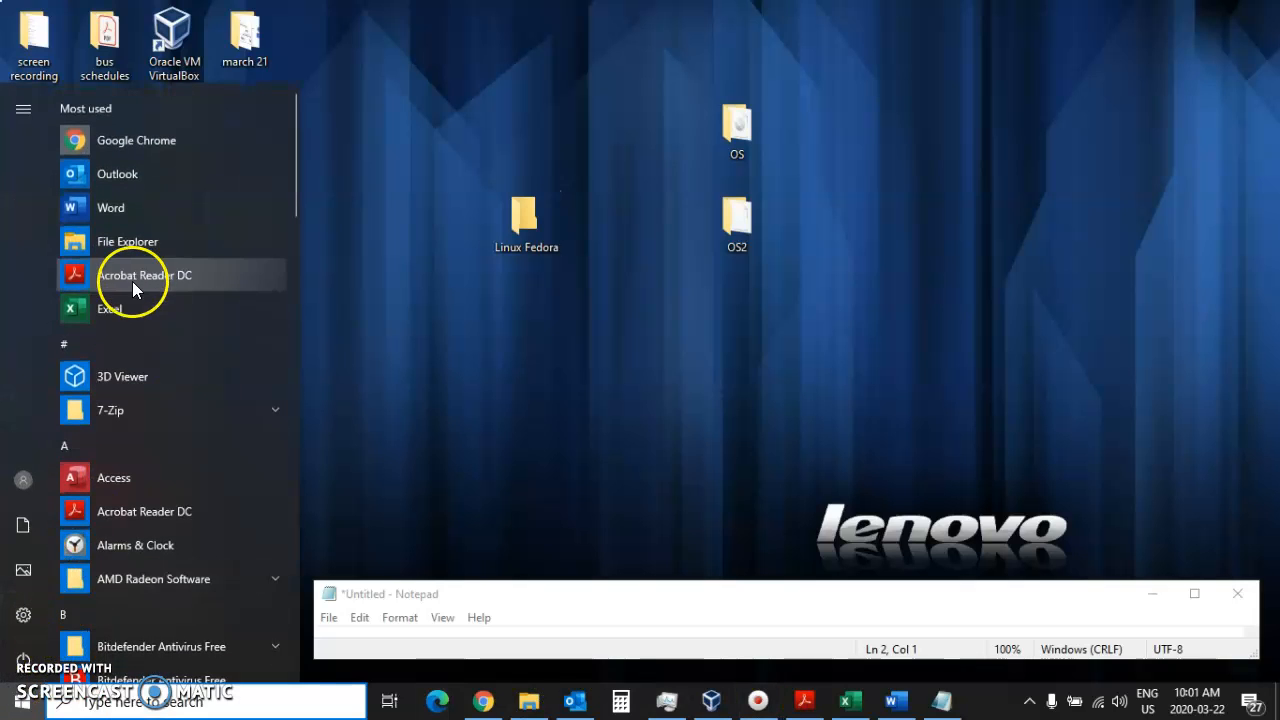
type("inter")
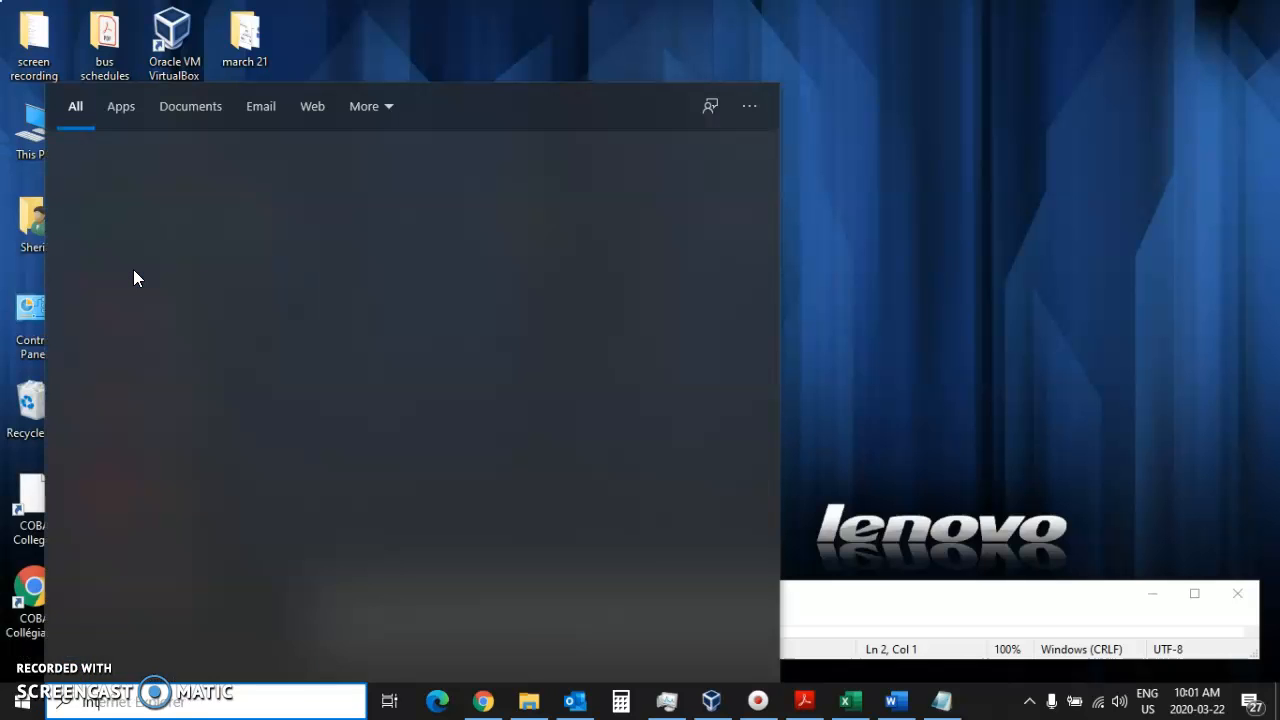
left_click(127, 189)
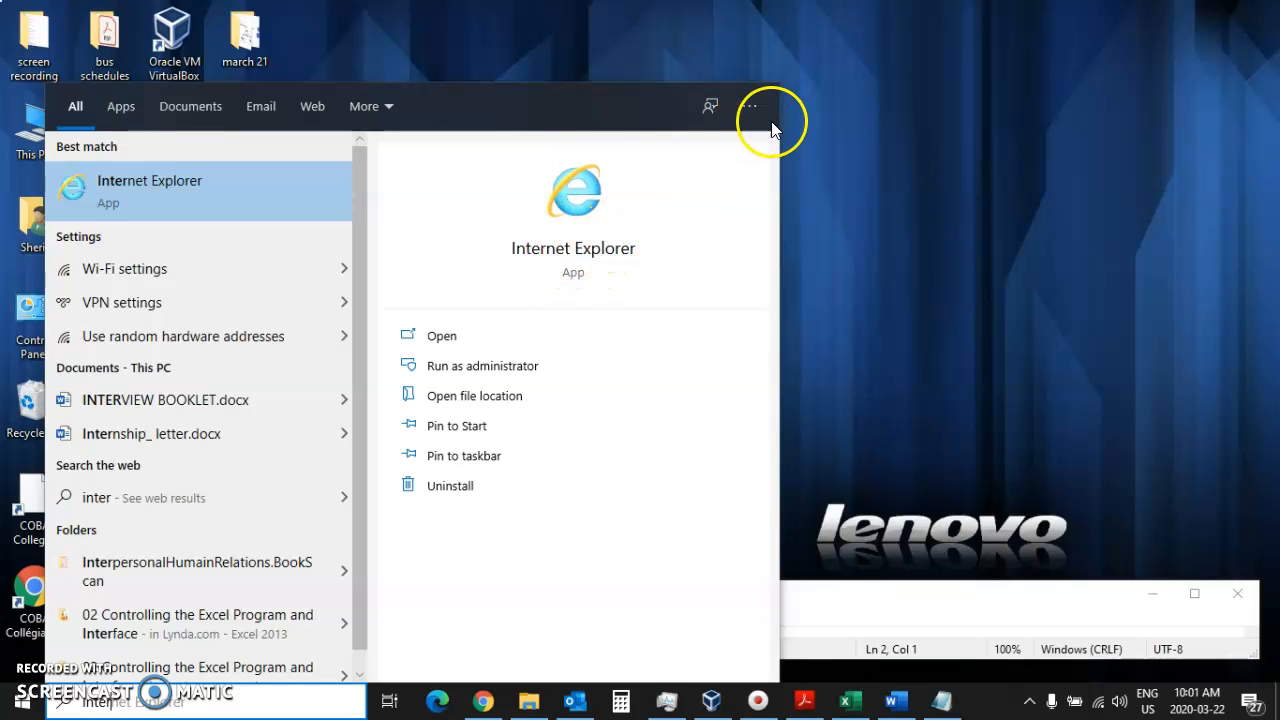
left_click(845, 55)
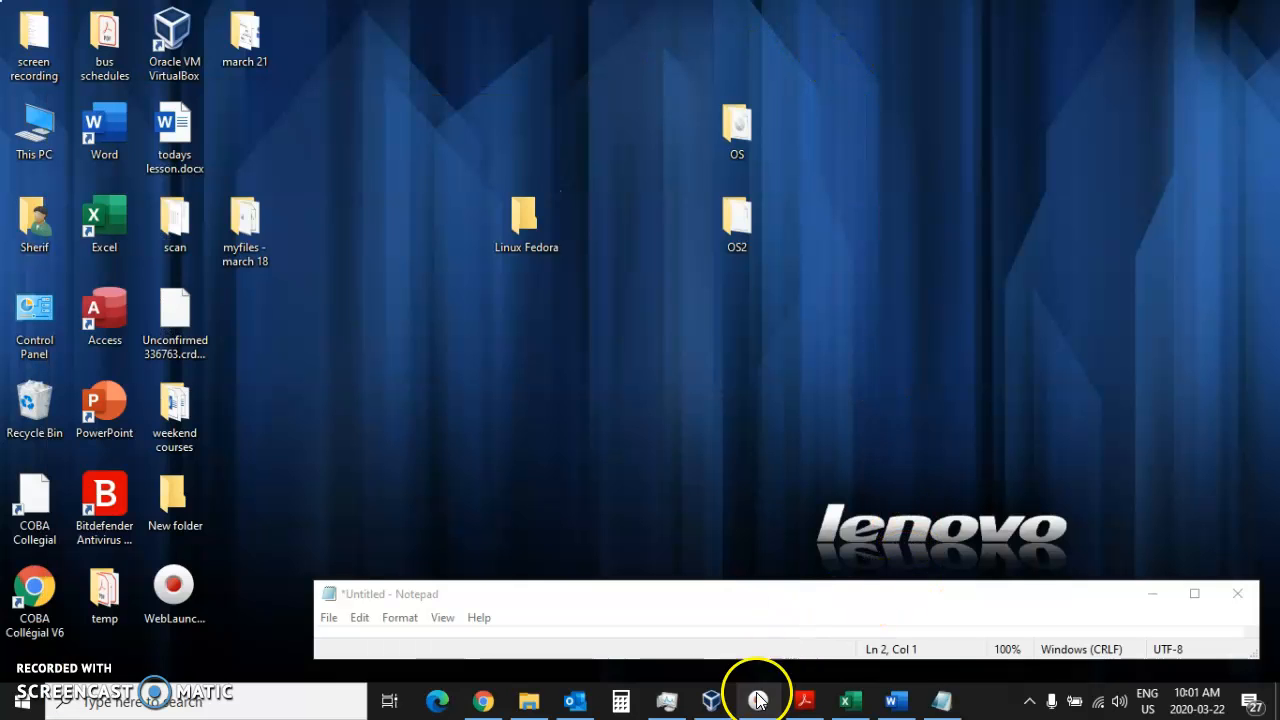
Step: Switch to Google Chrome and load the google.com home page in the open new tab
mouse_move(486, 700)
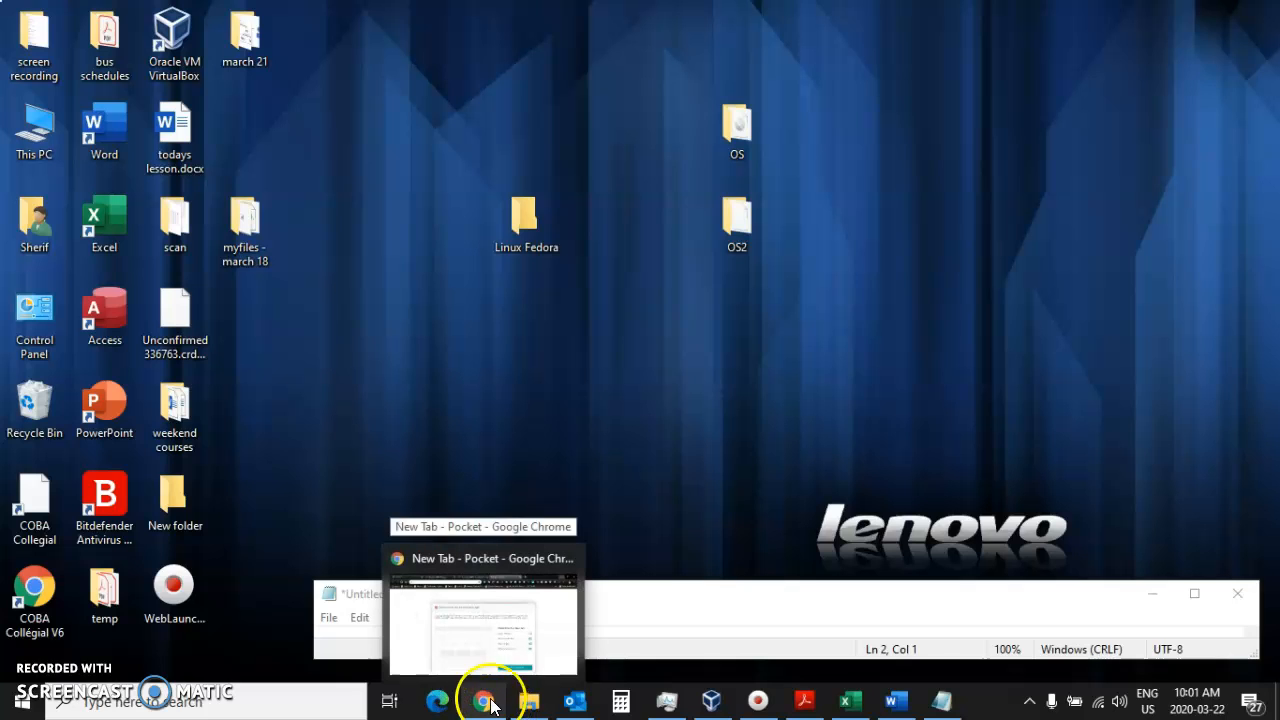
left_click(32, 595)
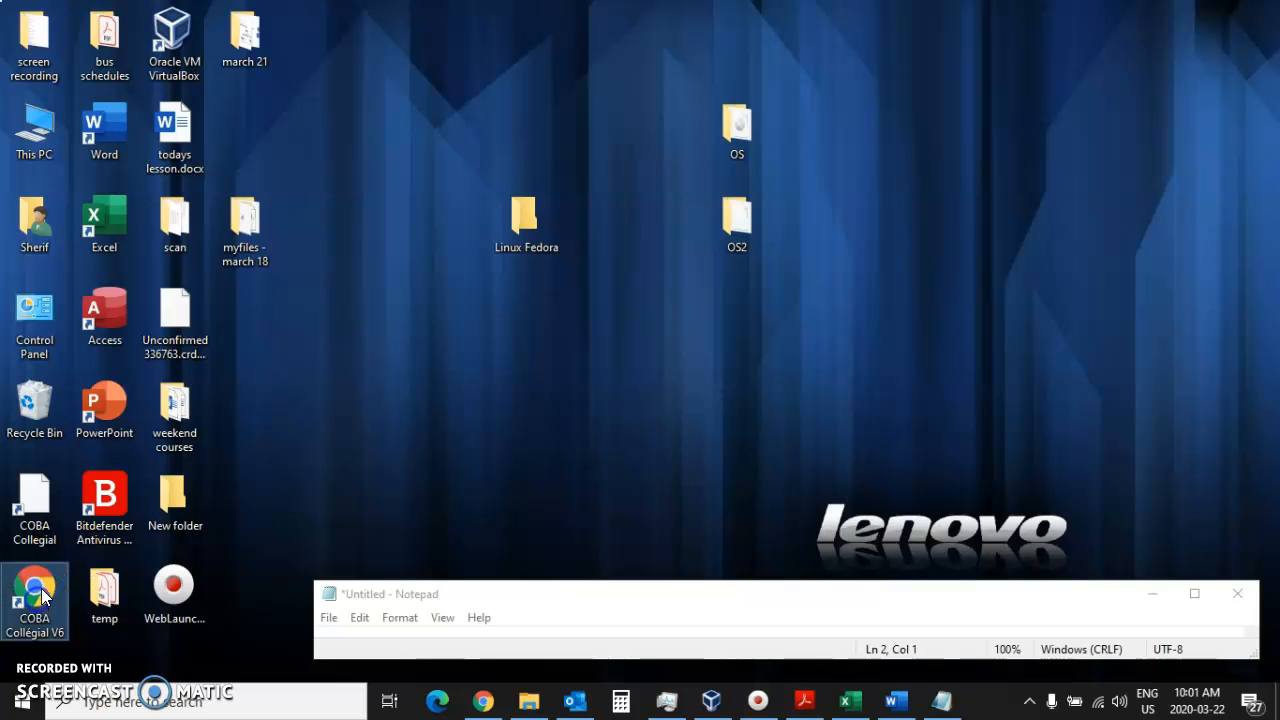
left_click(483, 702)
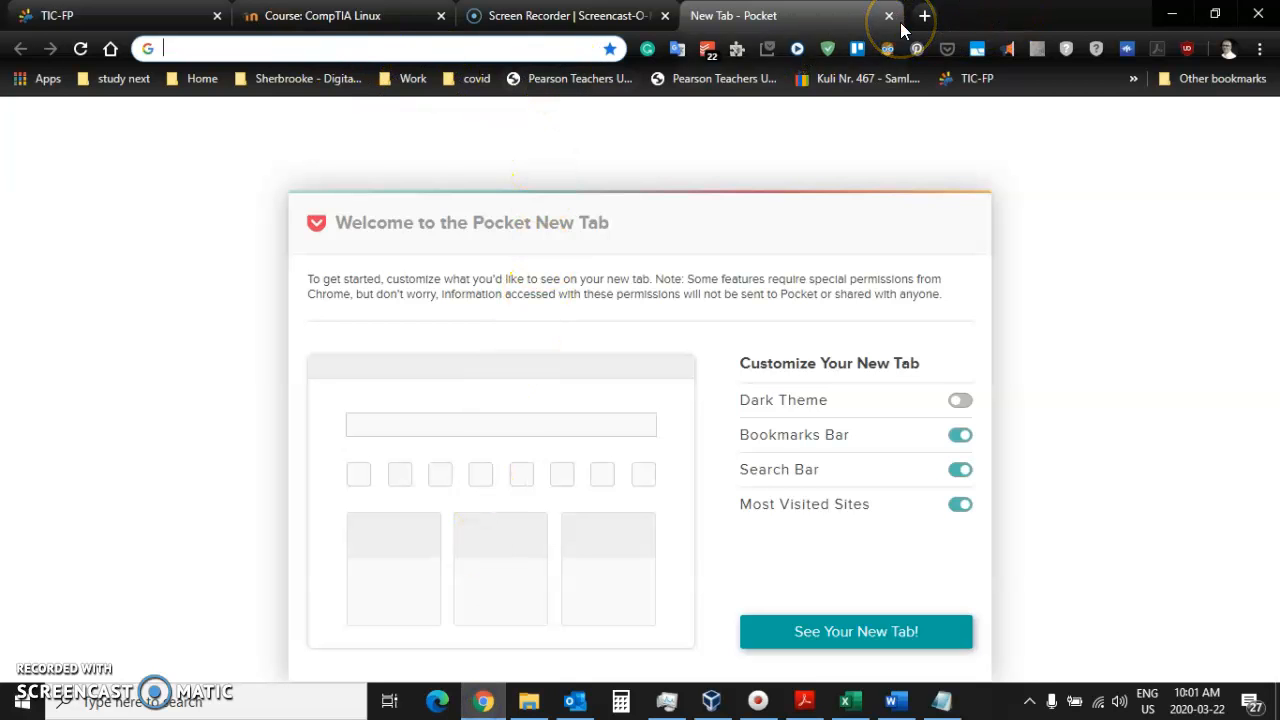
type("l")
key("BackSpace")
key("BackSpace")
type("fe")
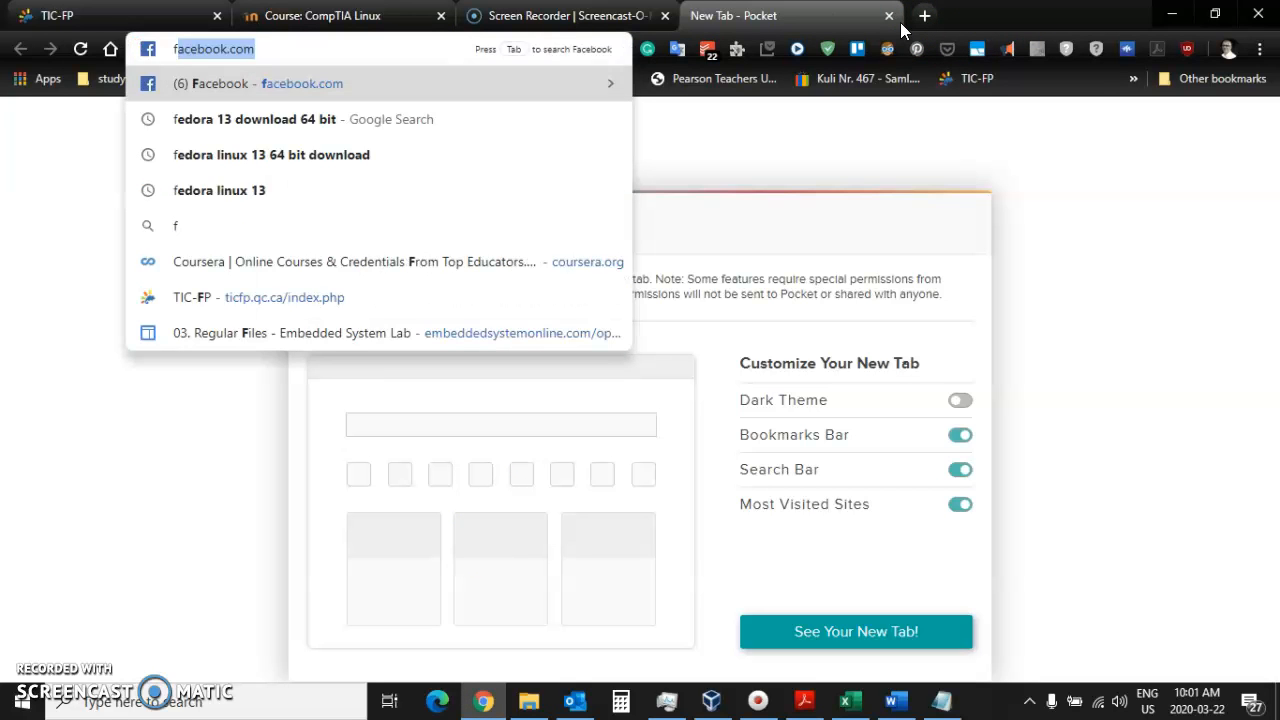
key("BackSpace")
key("BackSpace")
key("BackSpace")
type("google")
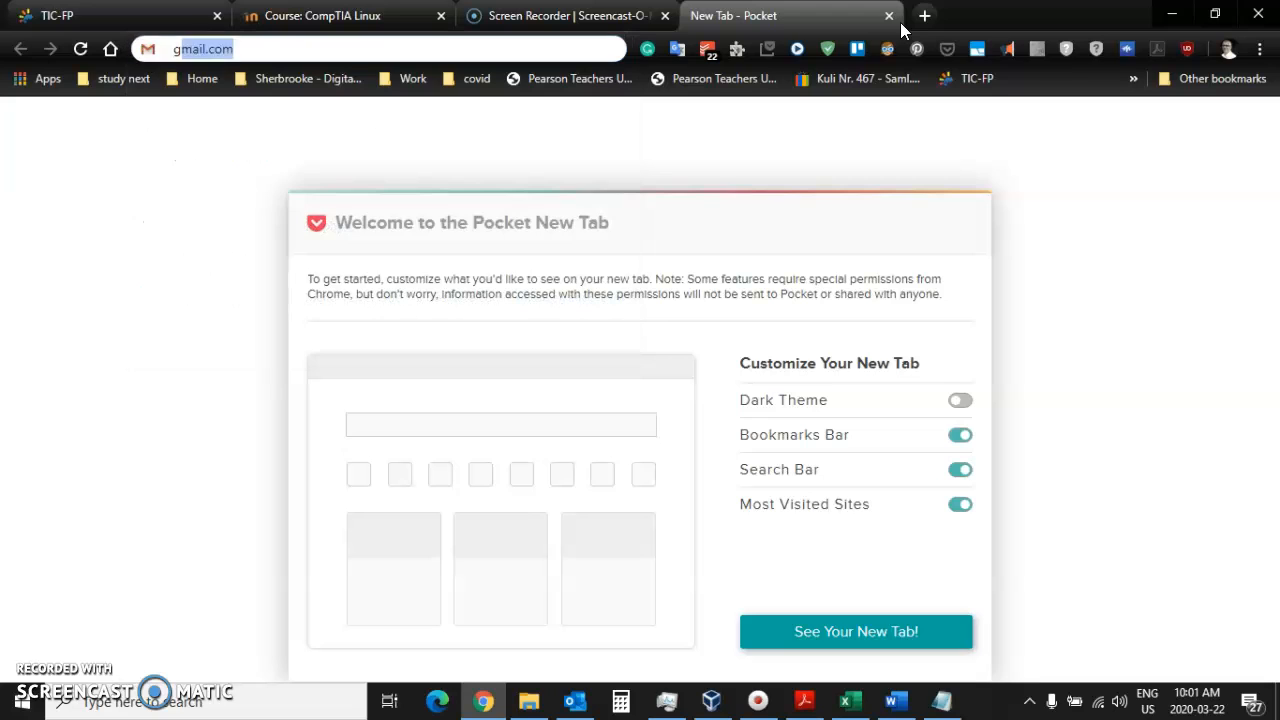
key("Return")
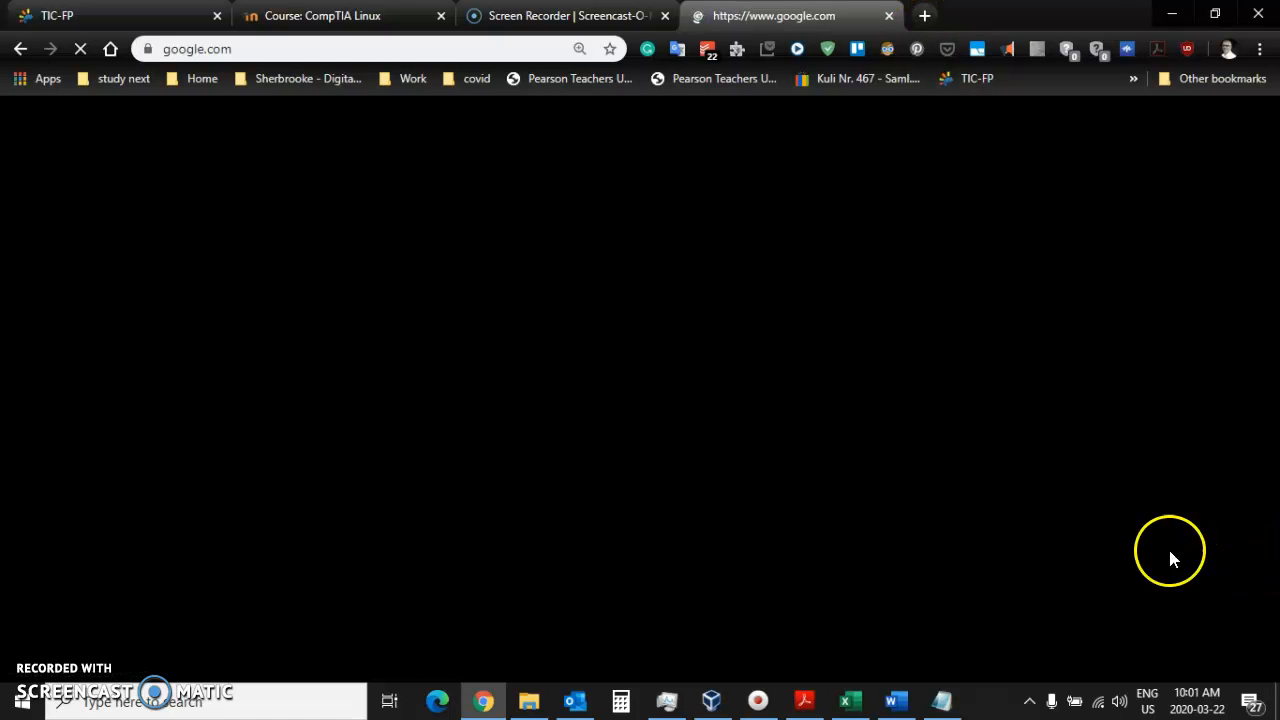
Step: Enlarge the page and search Google for "fedora 13 download 64 bit"
key("ctrl+plus")
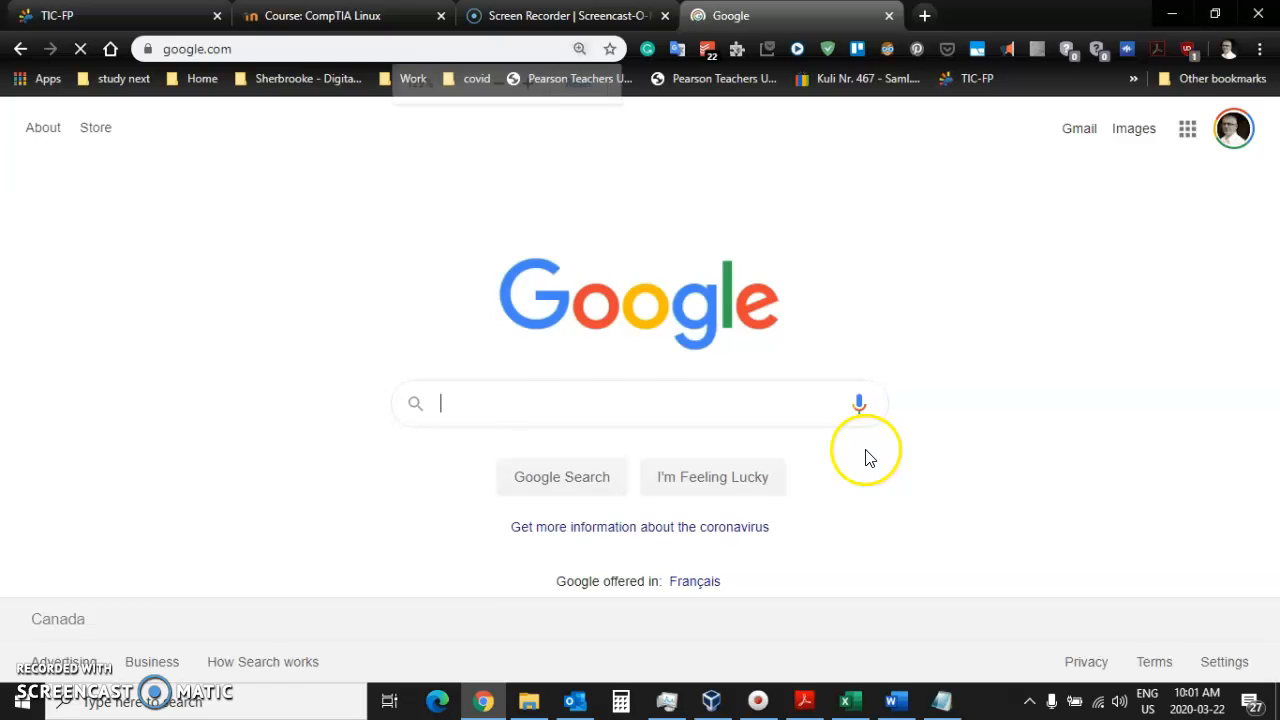
type("fedora 13 download")
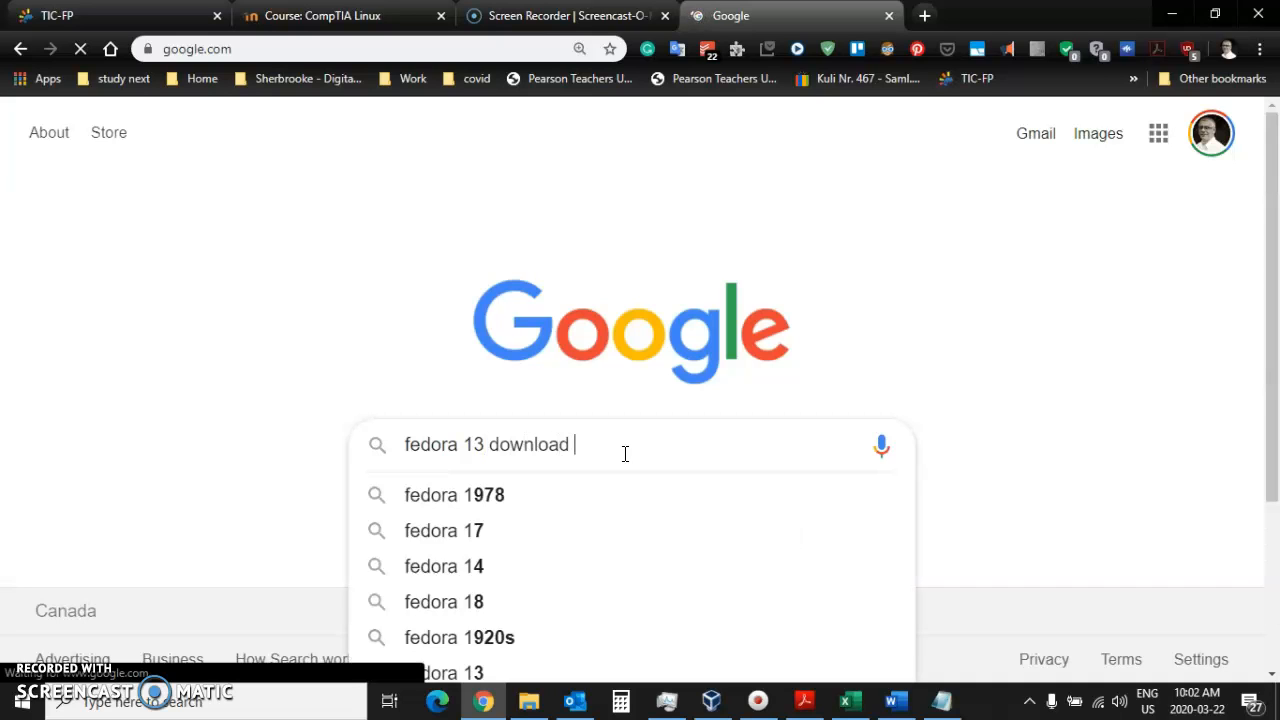
type("64 ")
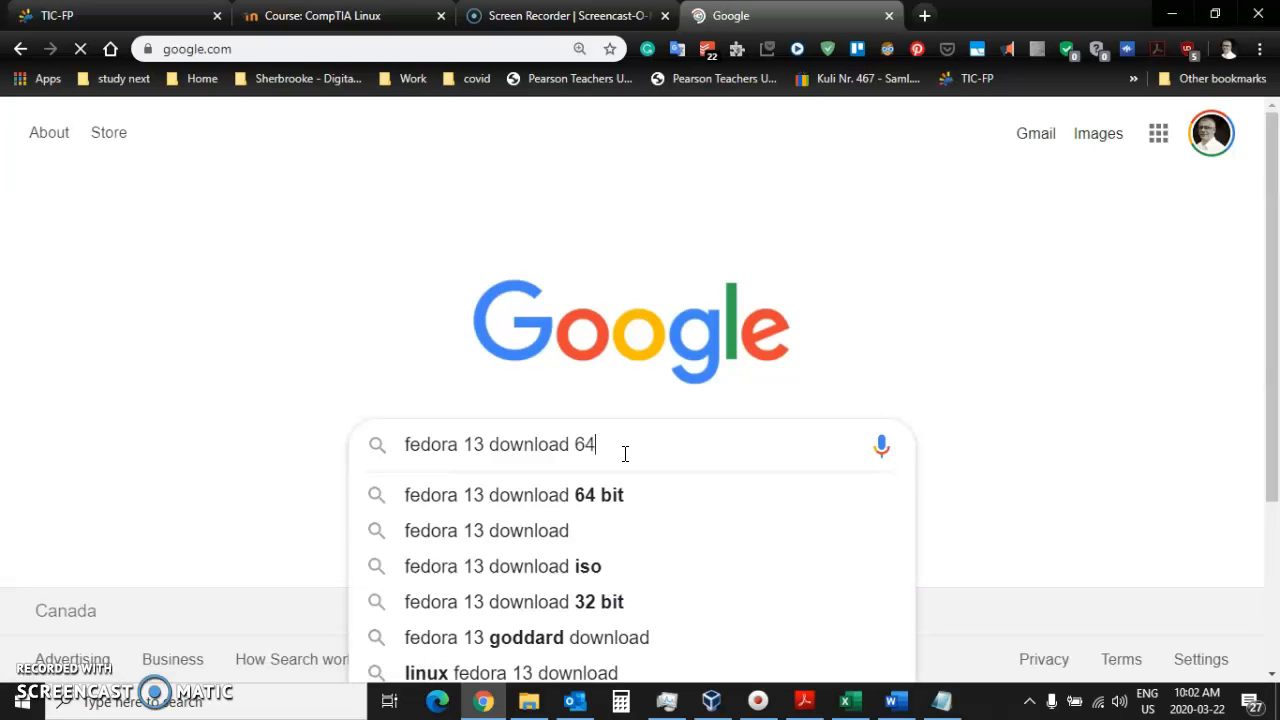
type("bit")
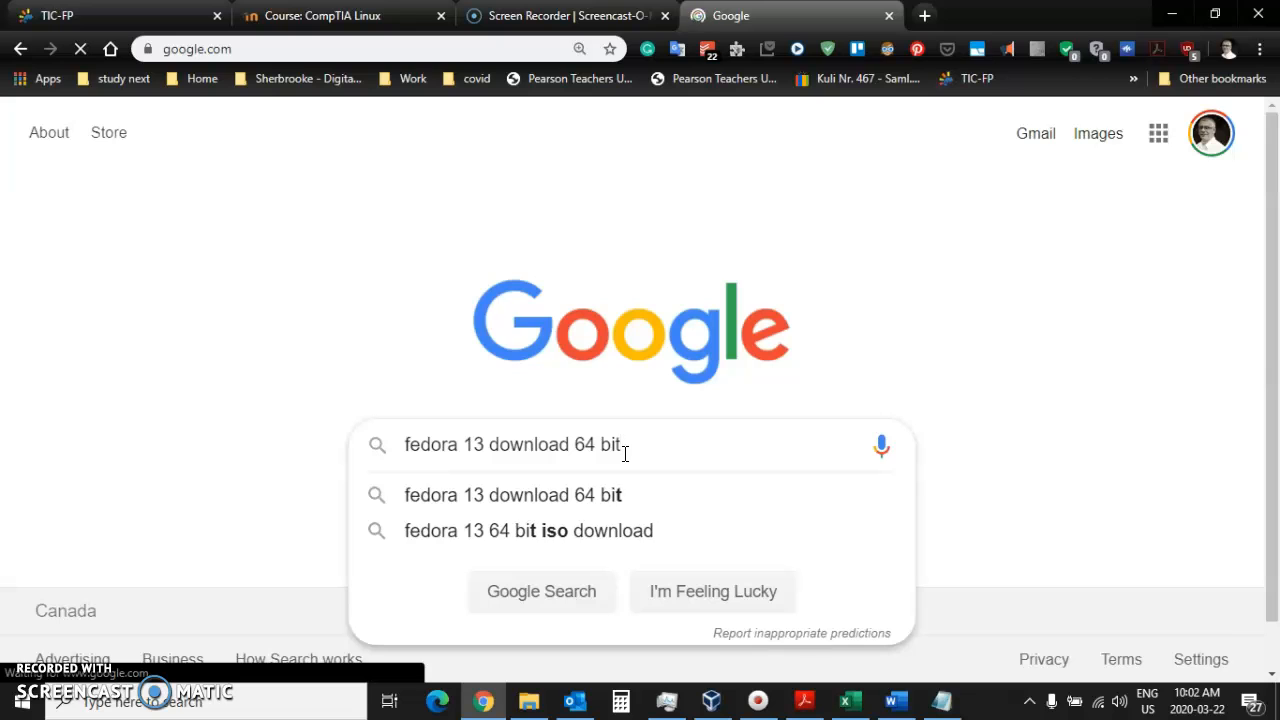
key("Return")
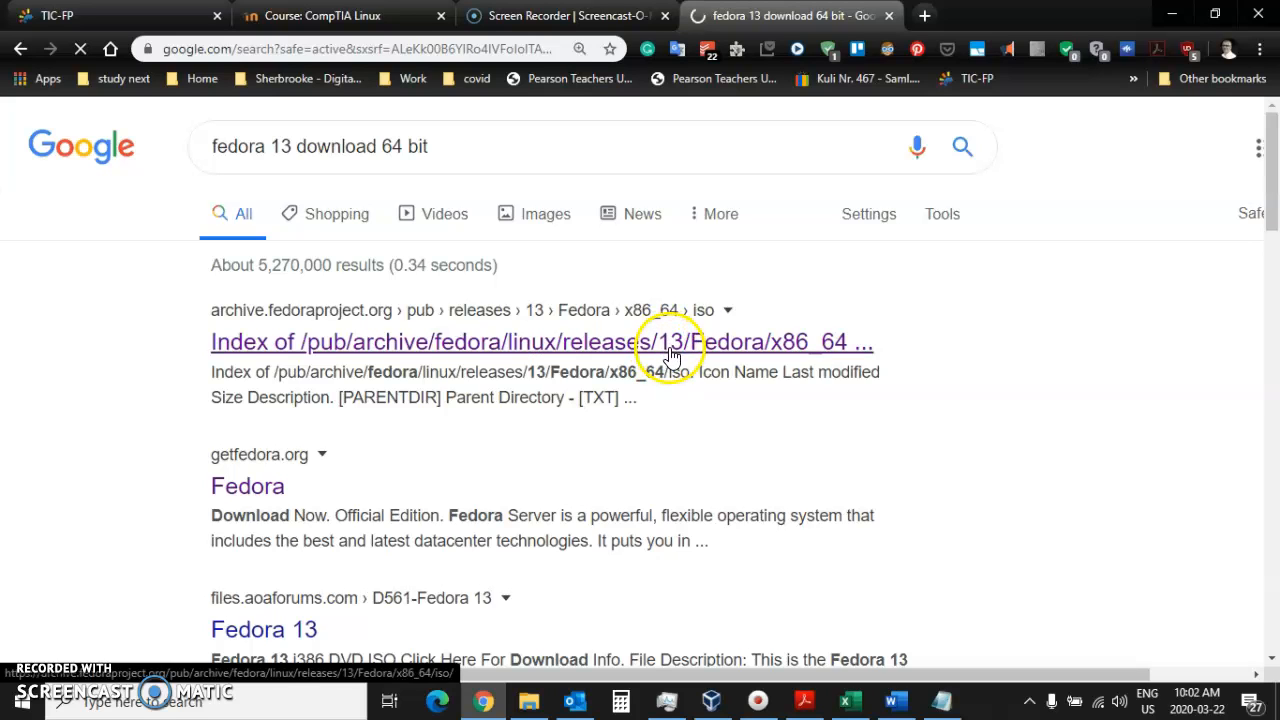
Step: Open the archive.fedoraproject.org index of Fedora 13 x86_64 ISO files and highlight the Fedora-13-x86_64-DVD.iso row
left_click(836, 345)
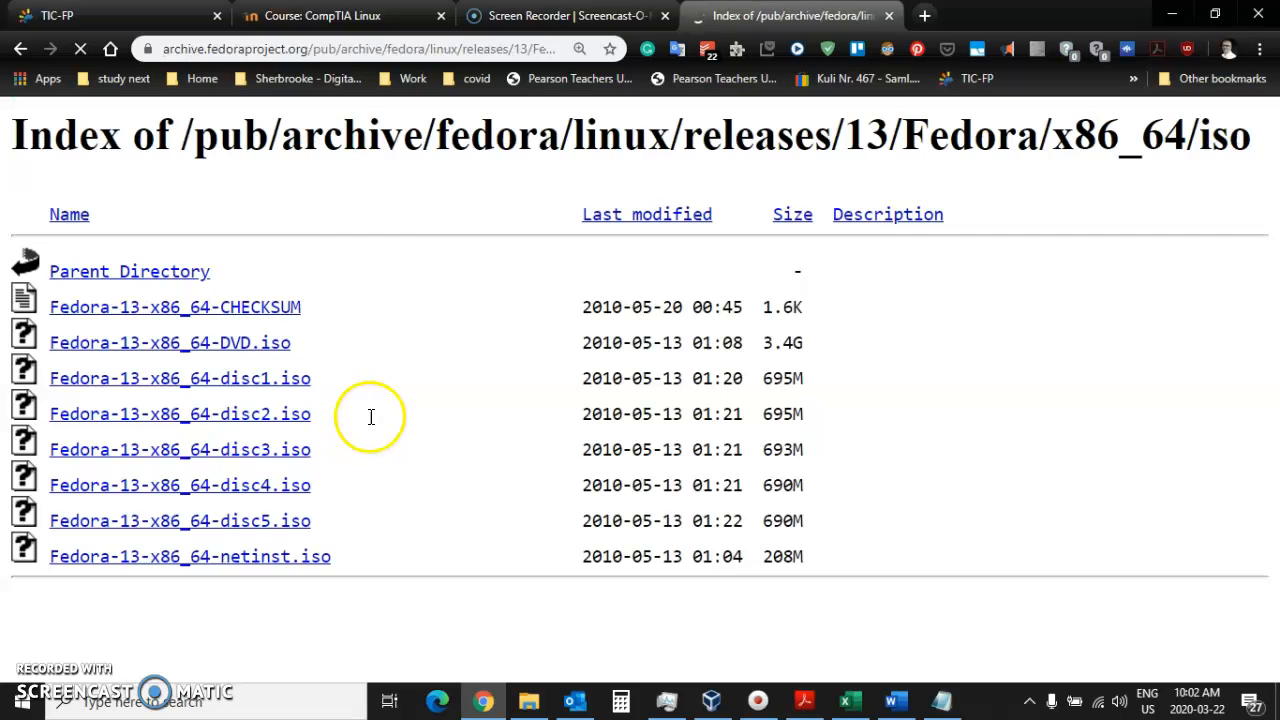
left_click_drag(722, 307, 791, 579)
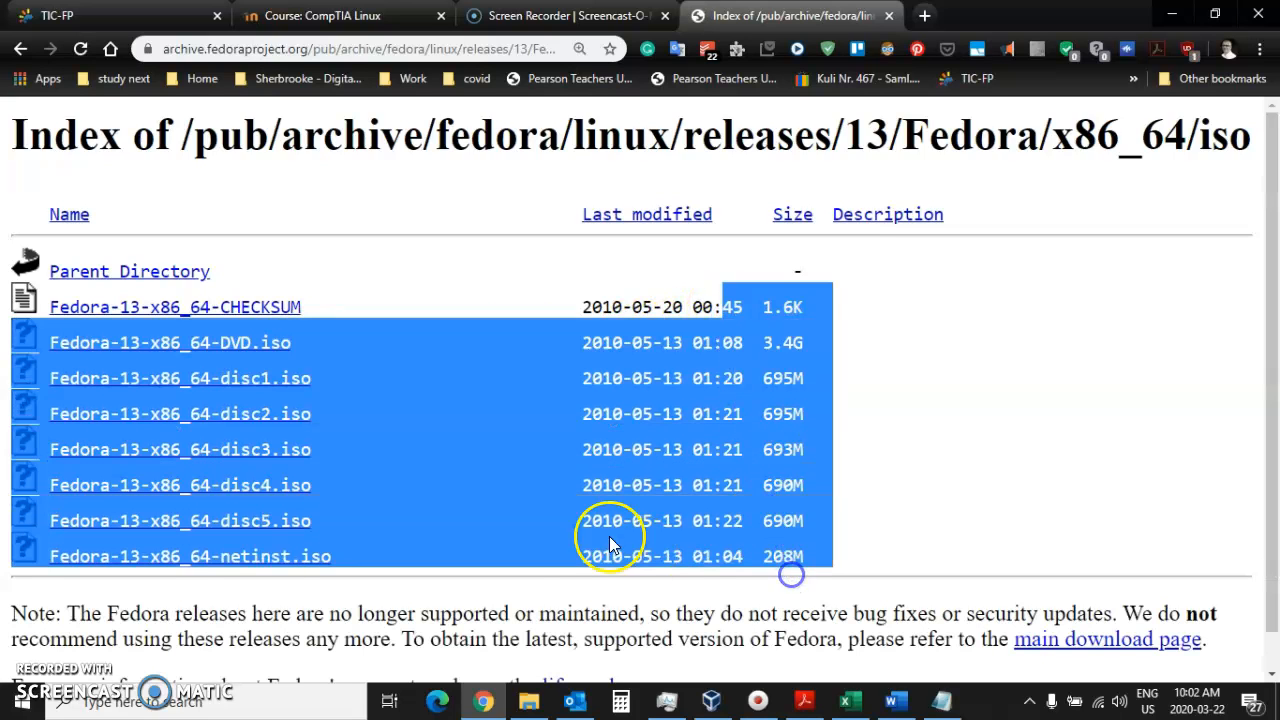
left_click(535, 477)
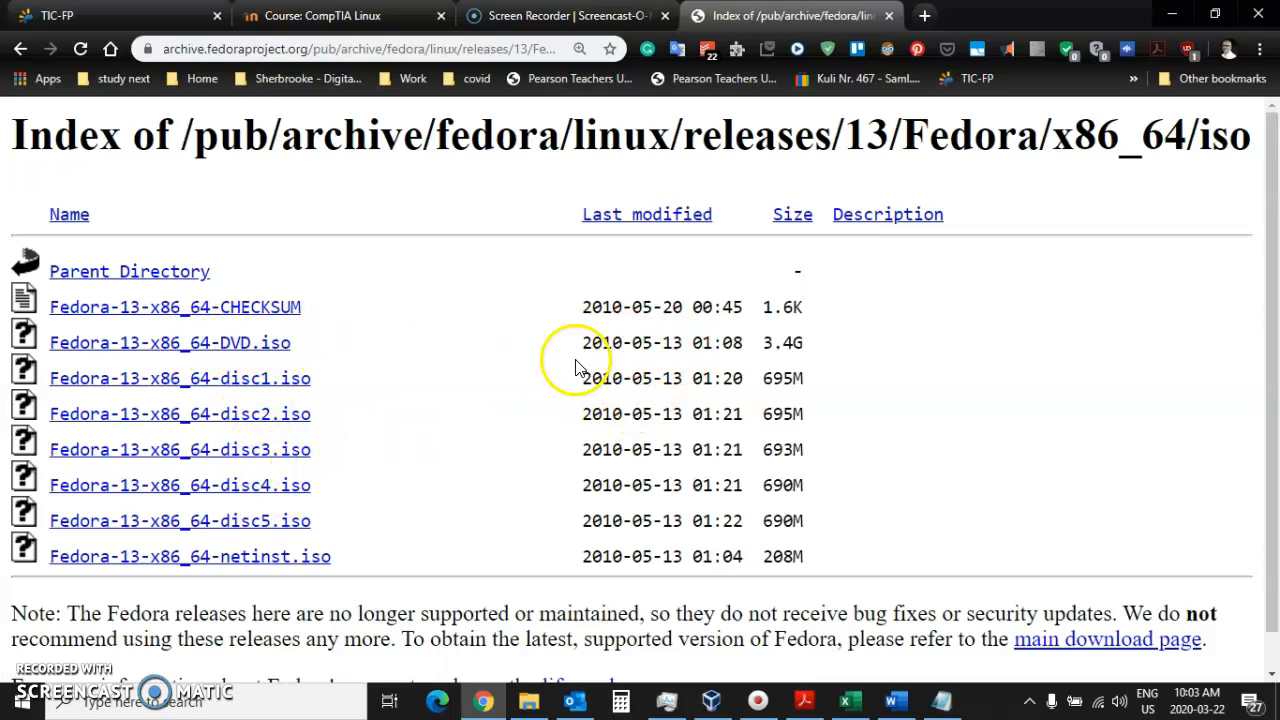
left_click_drag(803, 346, 38, 330)
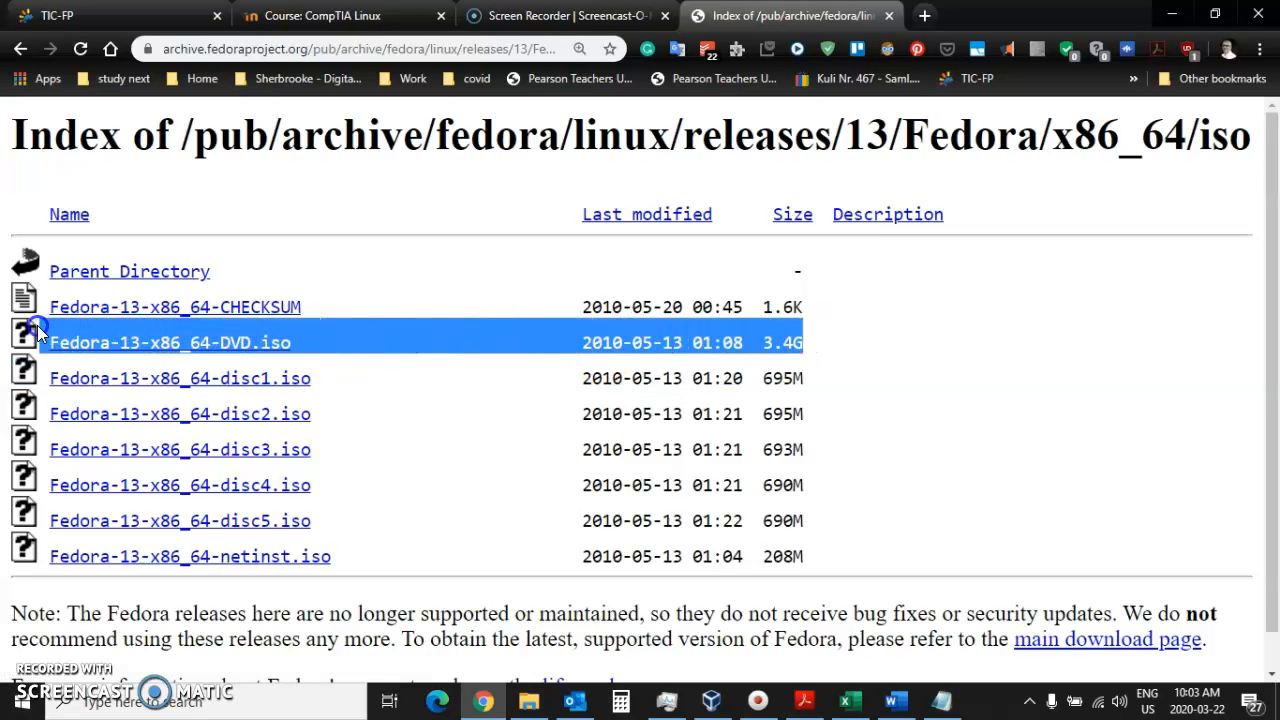
Step: Start downloading Fedora-13-x86_64-DVD.iso and move the Save As dialog toward the middle of the page
left_click(286, 344)
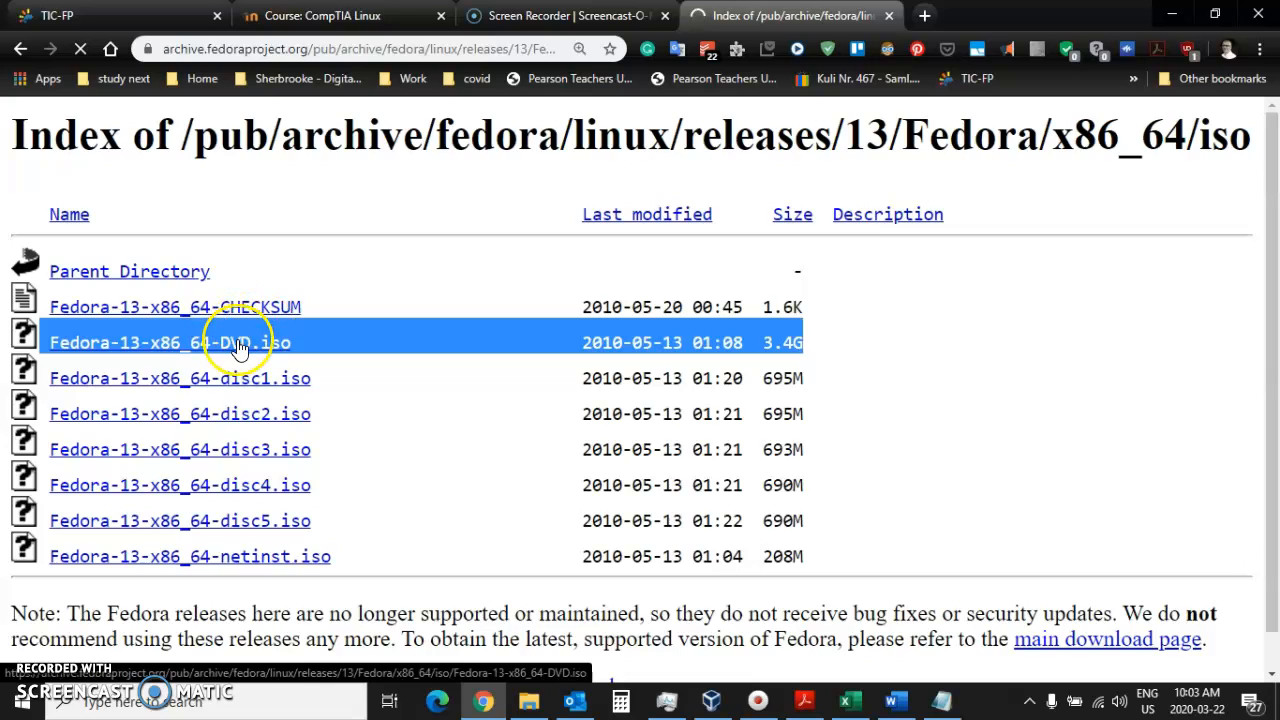
left_click(457, 300)
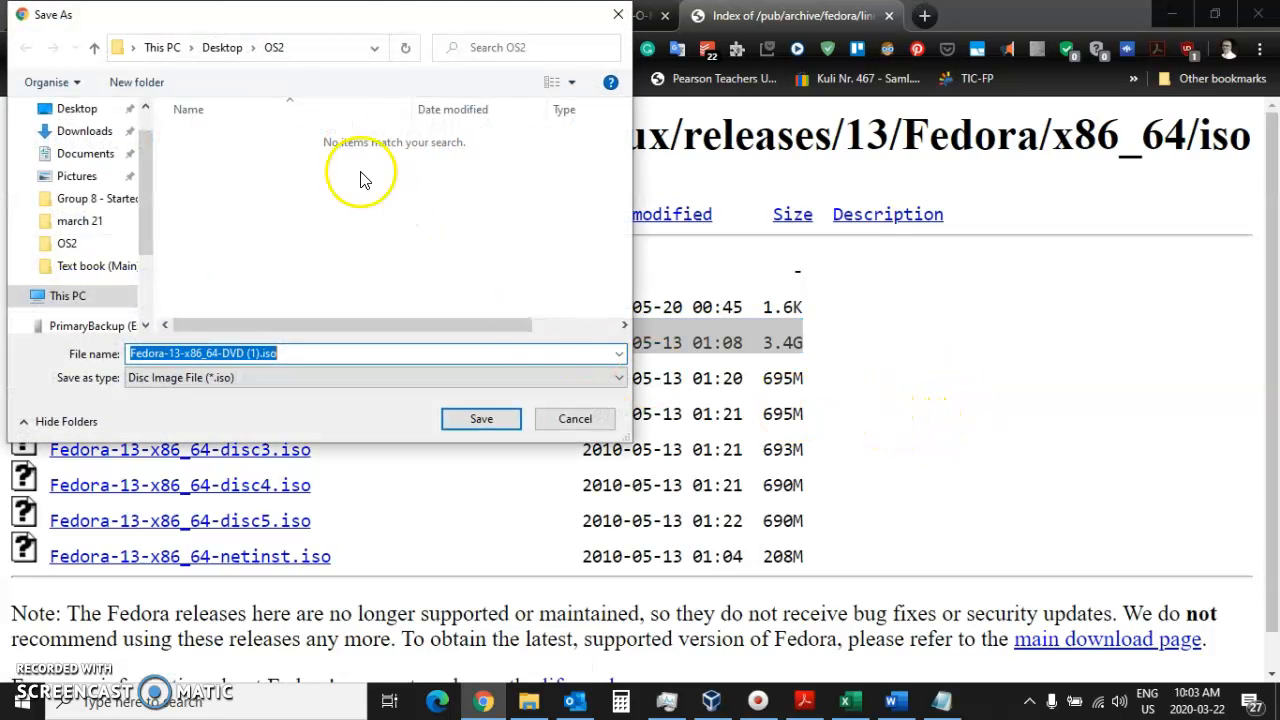
left_click_drag(390, 20, 720, 108)
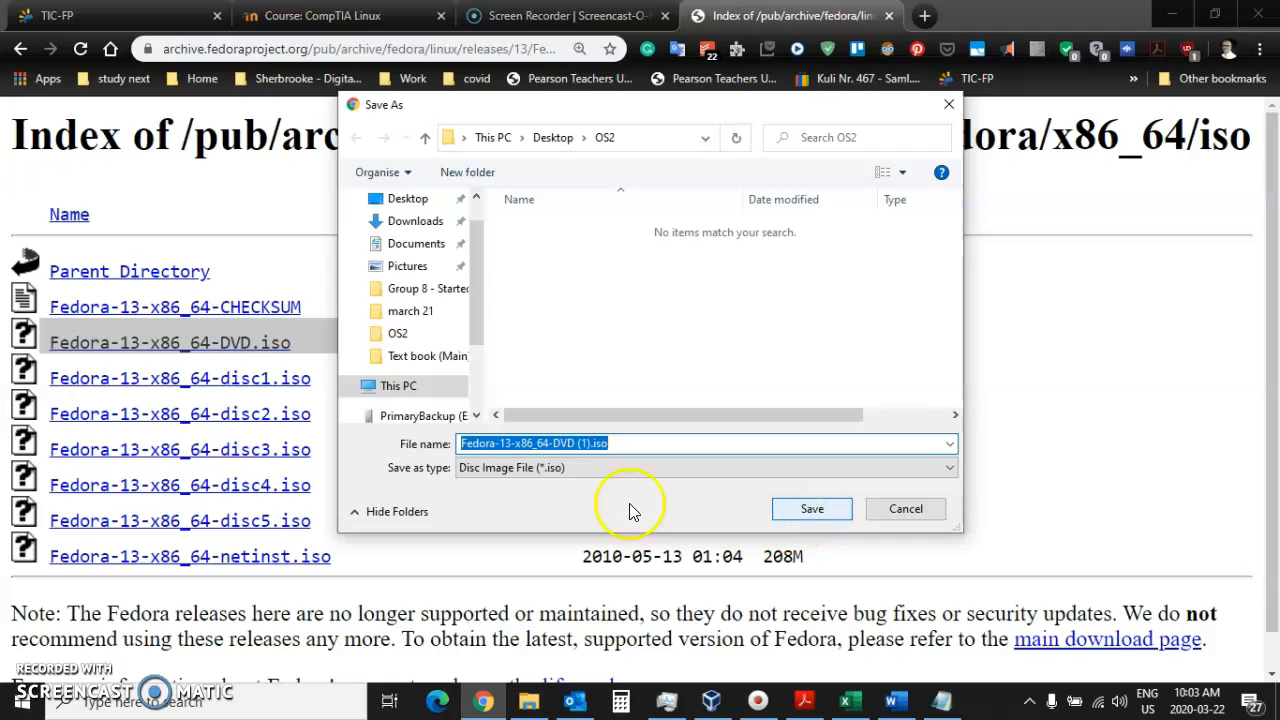
Step: Try the Downloads and Pictures folders as save locations for the ISO file
left_click(410, 221)
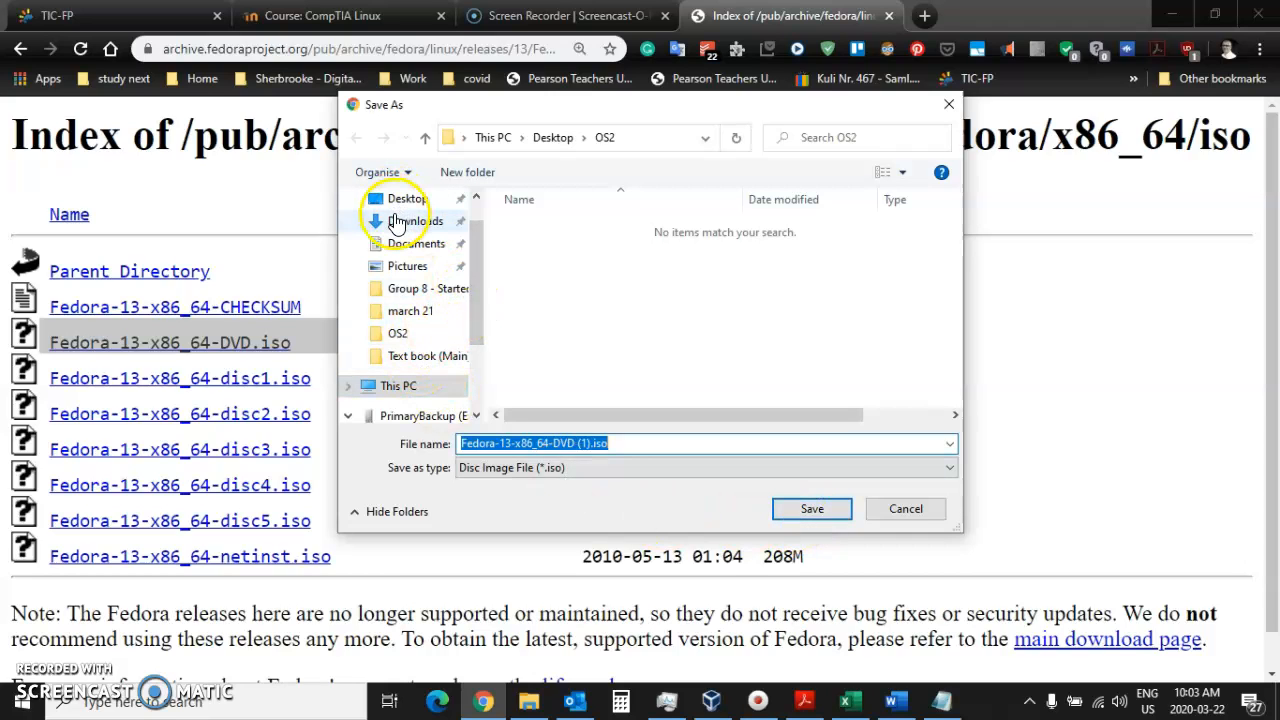
left_click(785, 350)
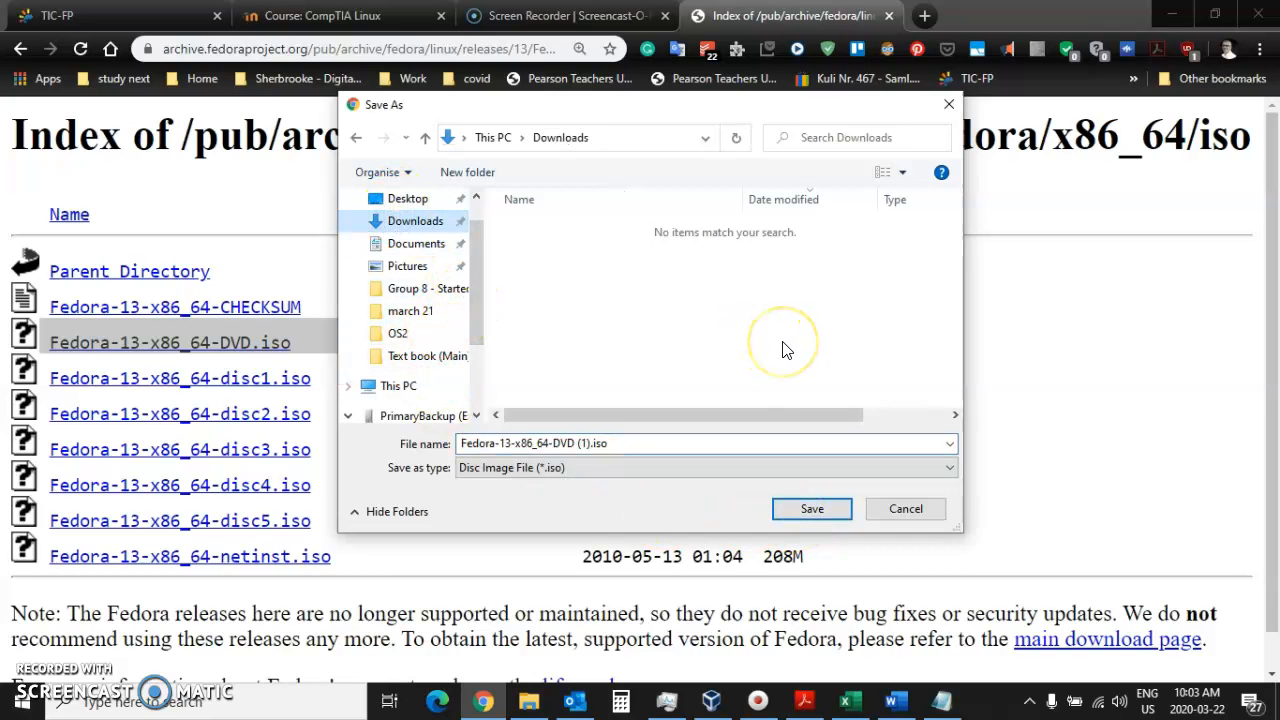
left_click(408, 268)
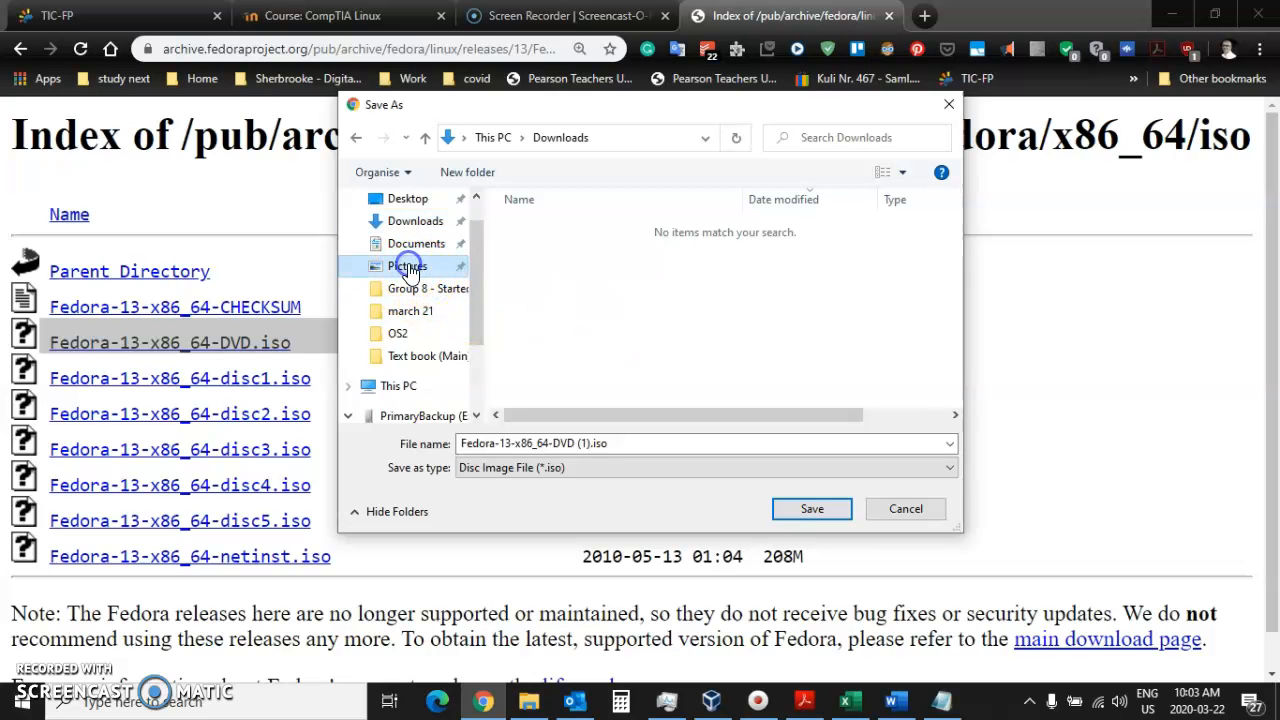
Step: Set the ISO's save location to the Desktop and look through its folders for a destination
left_click(405, 200)
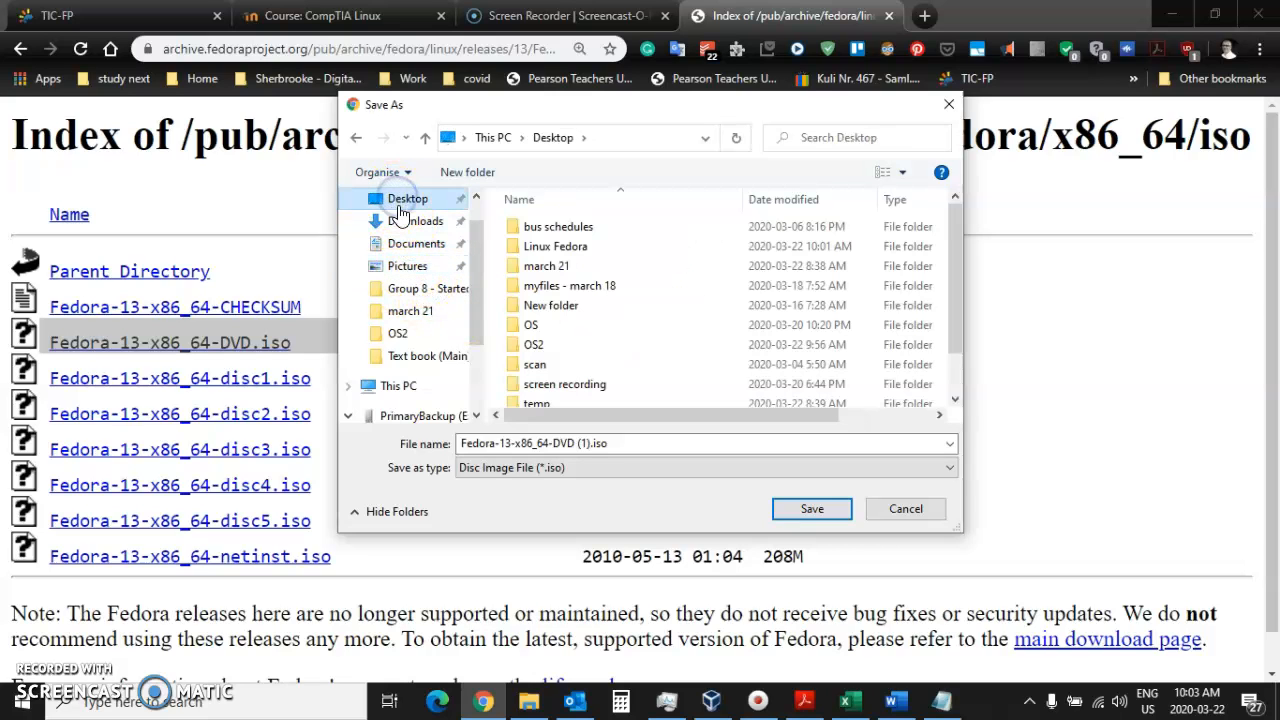
left_click(416, 250)
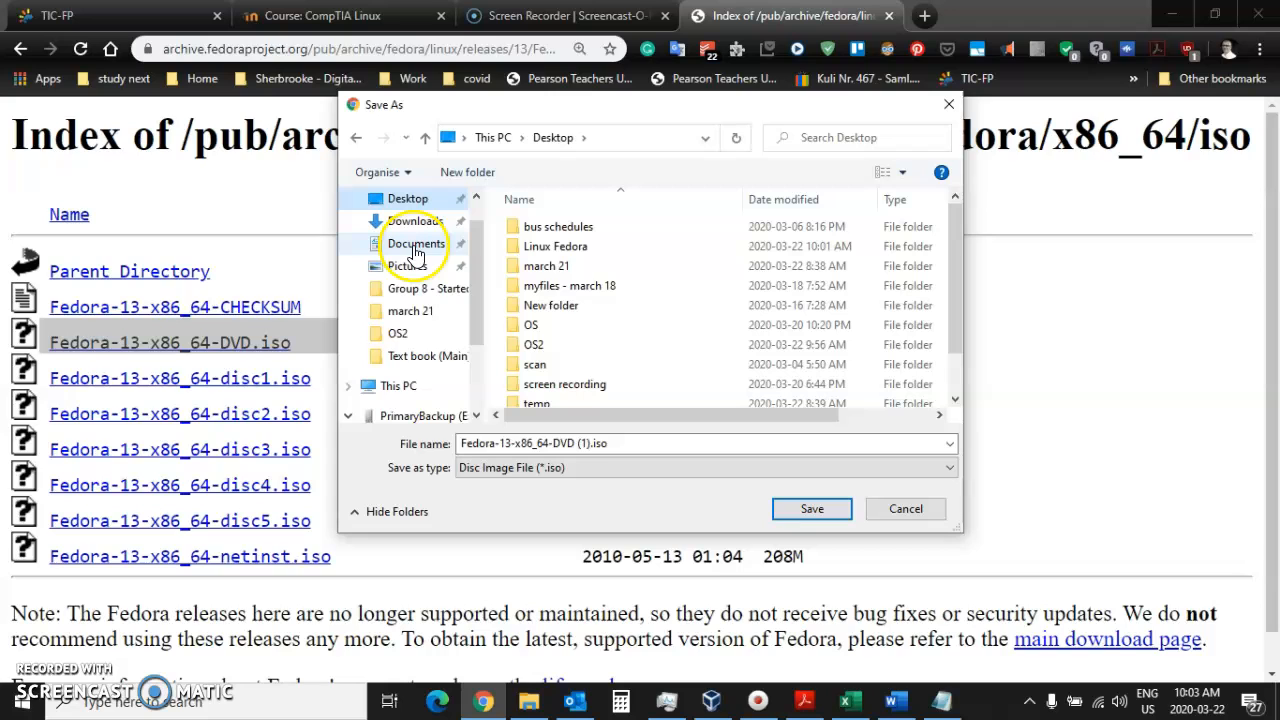
left_click_drag(477, 292, 470, 232)
left_click(392, 236)
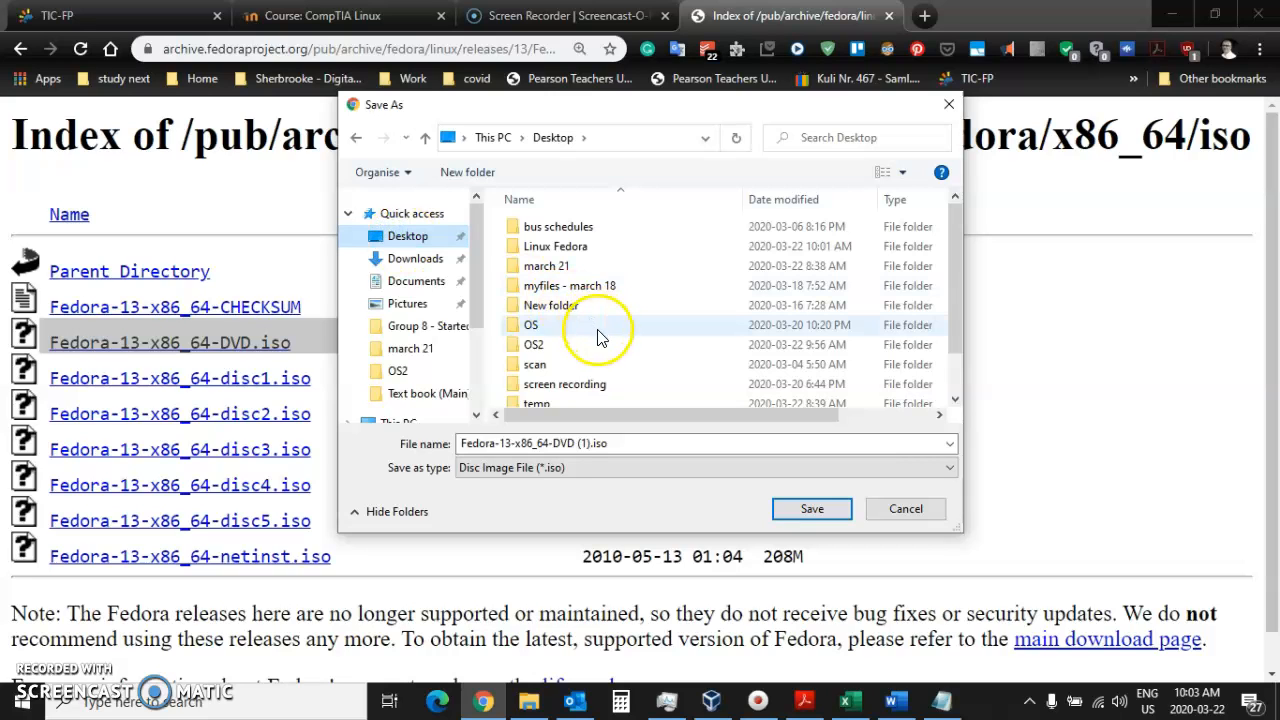
scroll(576, 292, "down", 1)
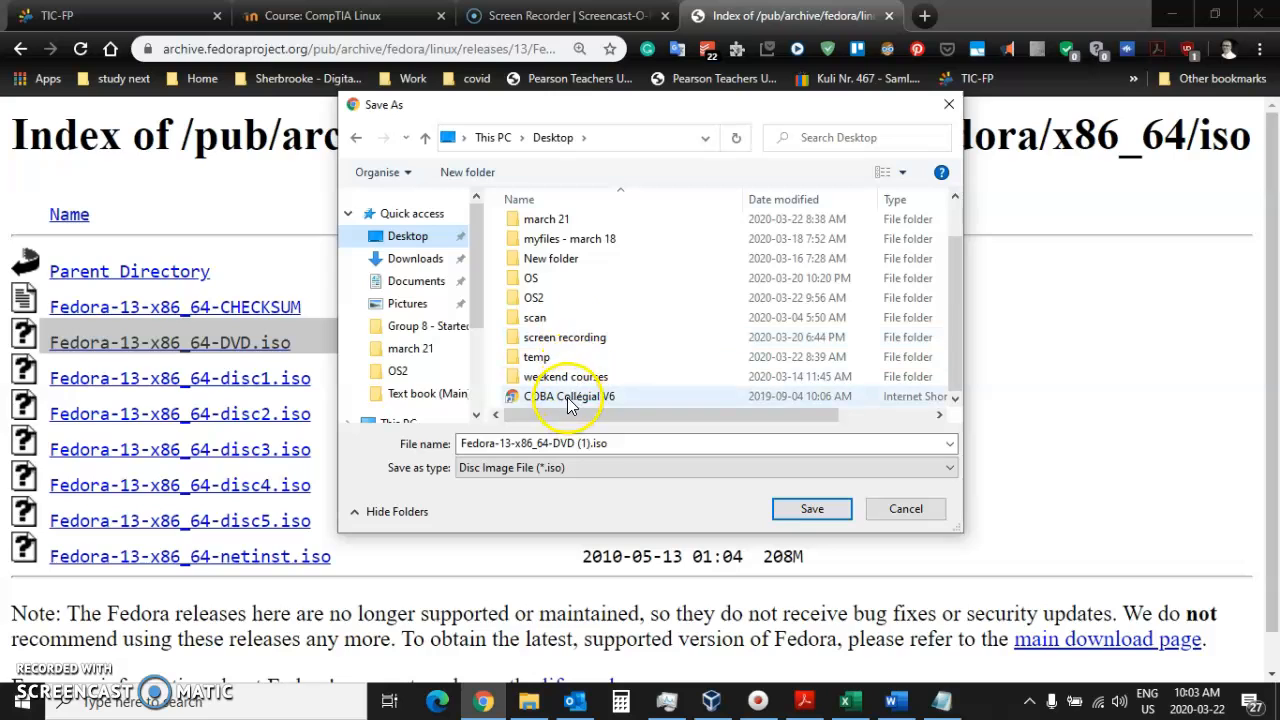
scroll(575, 368, "up", 1)
scroll(571, 337, "down", 1)
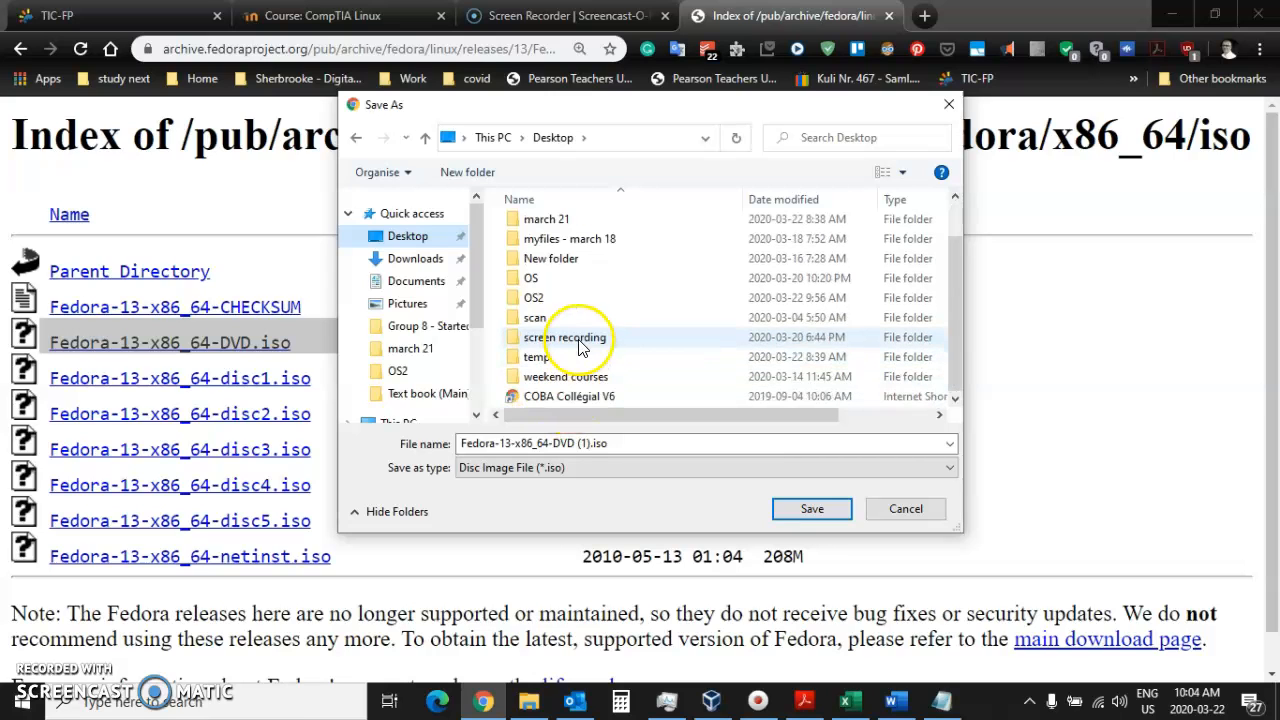
left_click(395, 238)
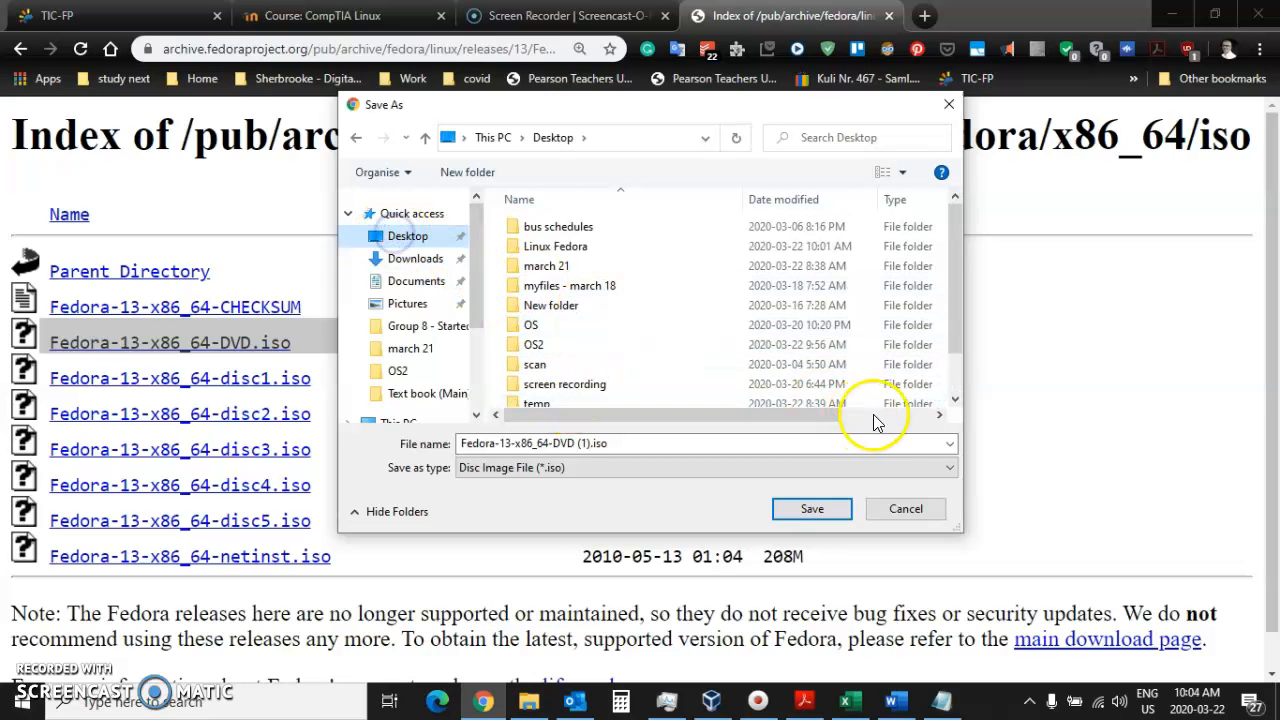